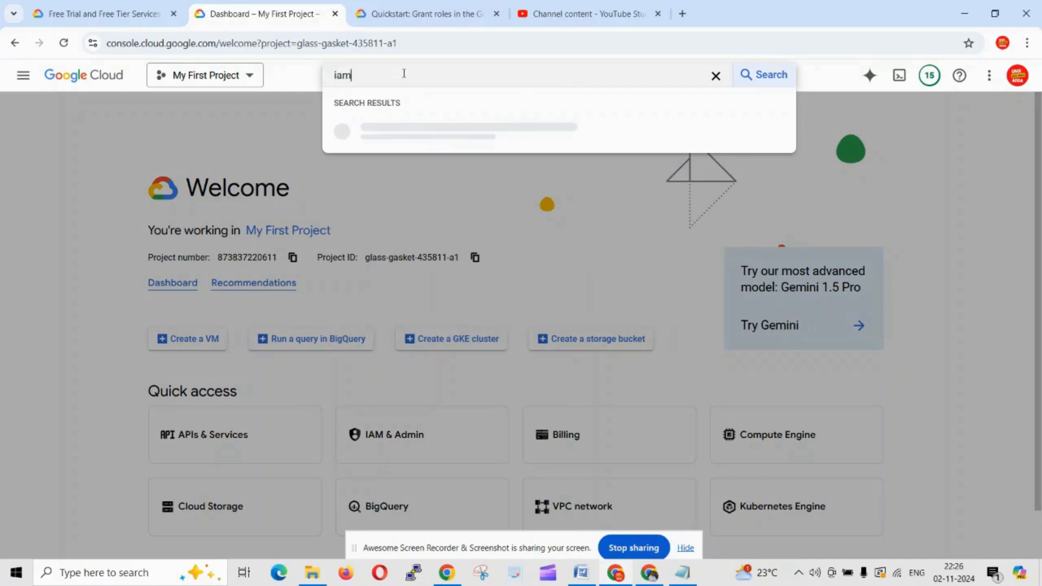
Step: Open the IAM page for My First Project, showing its Editor and Owner principals
left_click(396, 157)
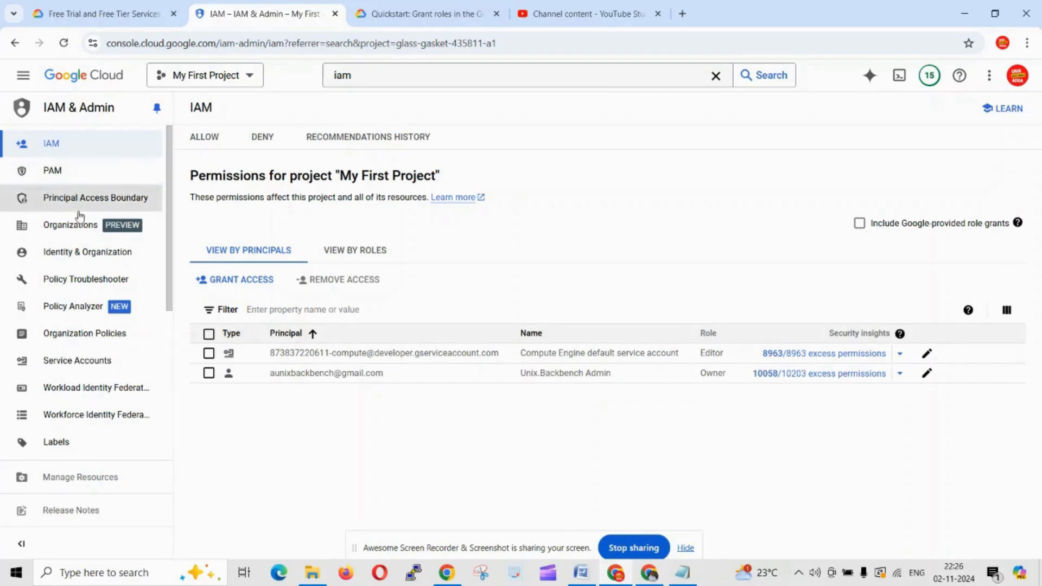
scroll(53, 395, "down", 5)
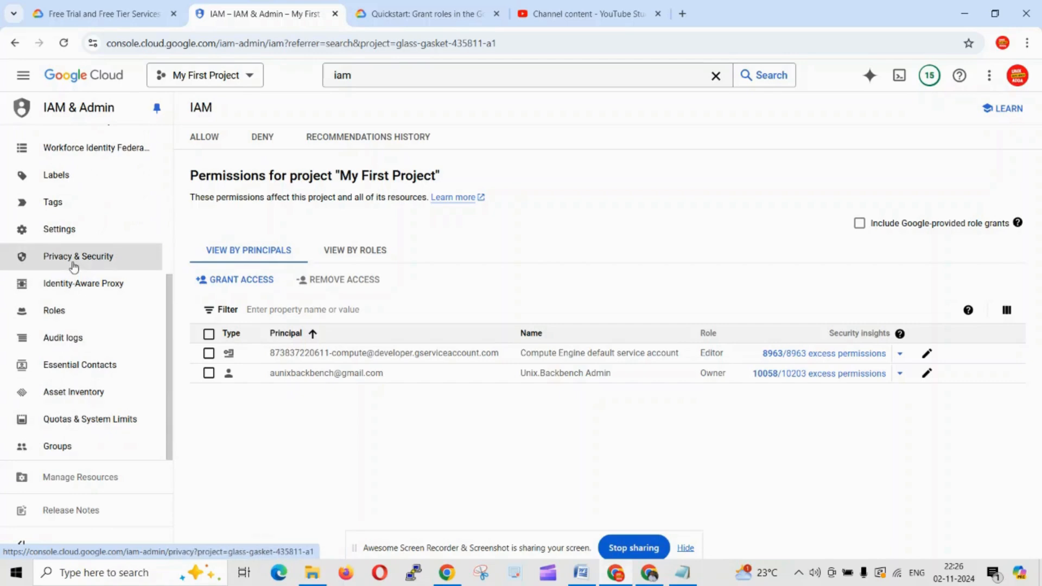
scroll(74, 233, "up", 5)
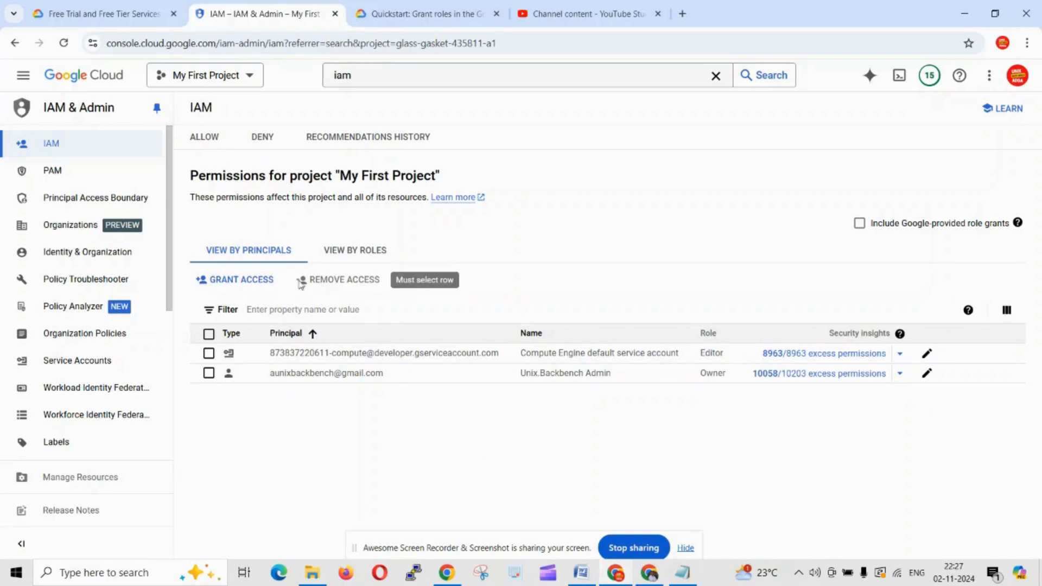
Step: Start a Grant access form, type a principal, then delete the invalid principal chip
left_click(240, 281)
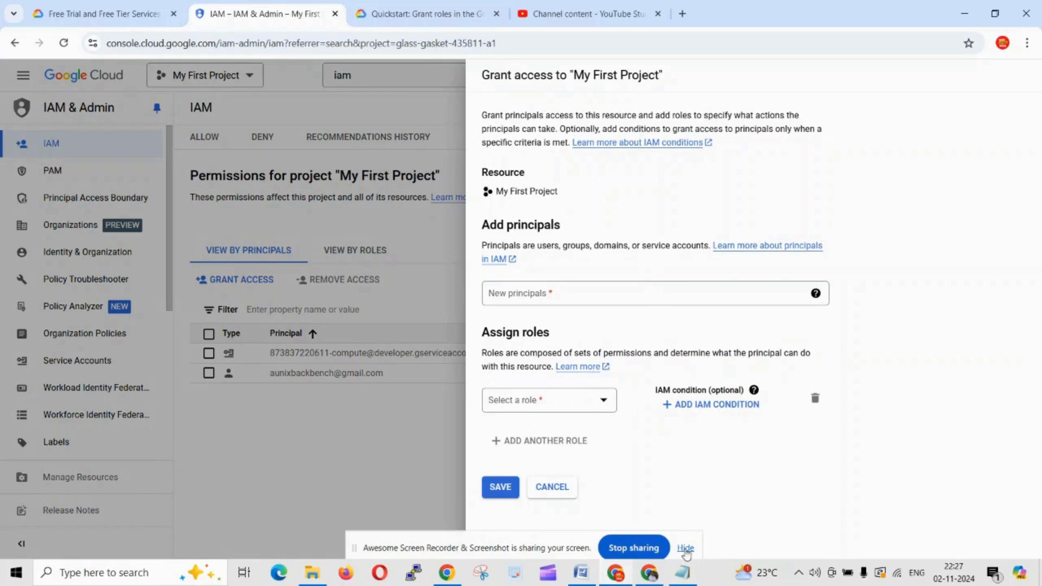
left_click(658, 297)
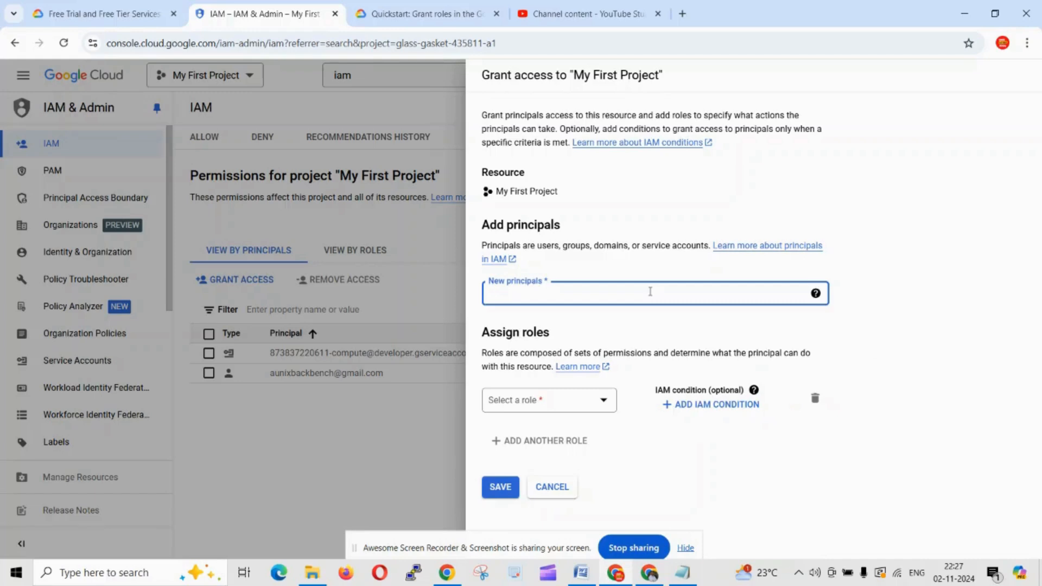
type("gra")
type("dem")
type("oacce")
key("BackSpace")
key("BackSpace")
key("BackSpace")
key("BackSpace")
key("BackSpace")
type("iam")
left_click(512, 293)
type("1")
left_click(918, 264)
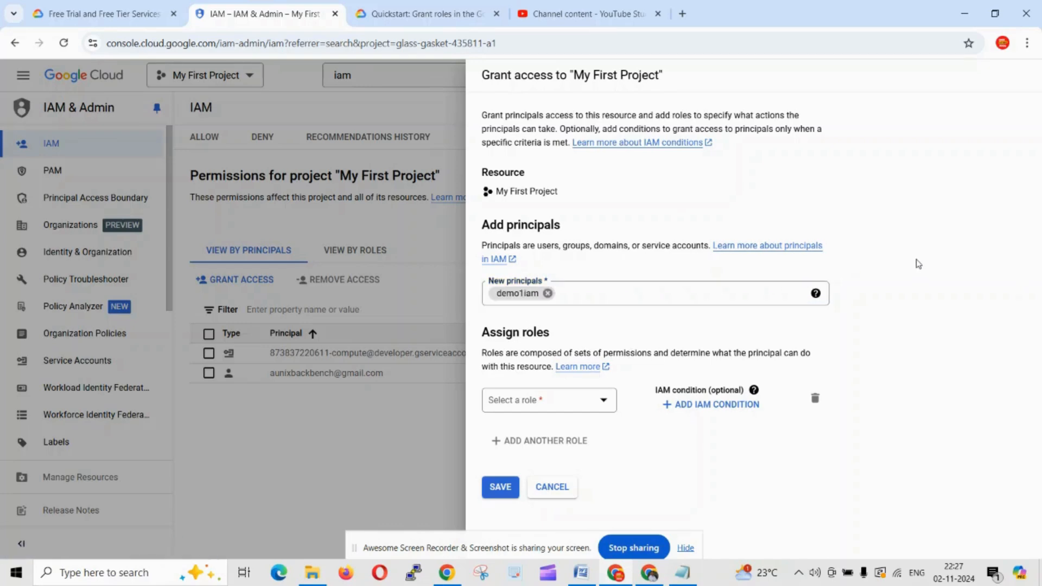
left_click(548, 293)
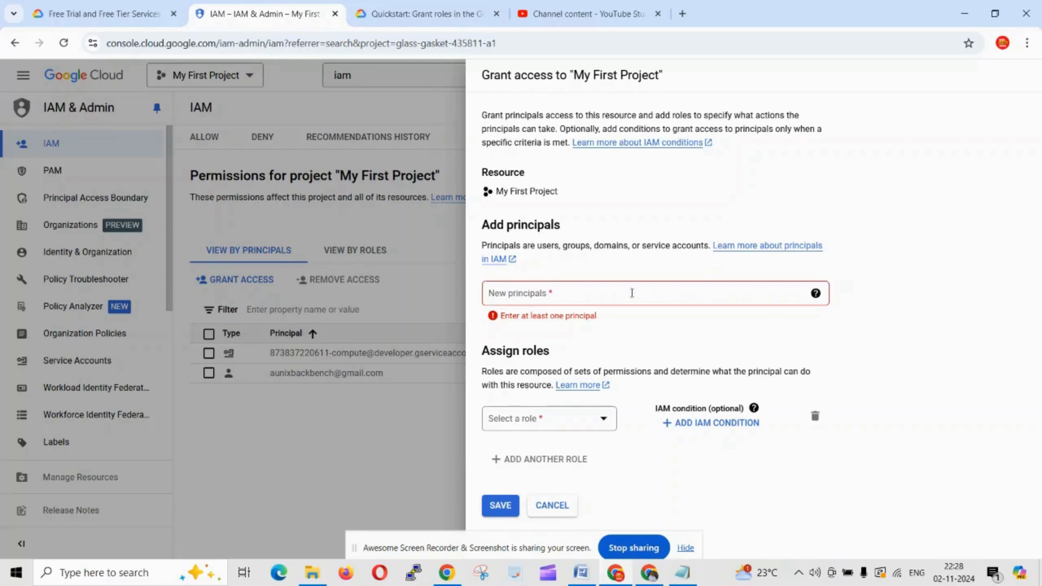
left_click(585, 292)
Step: Browse the role list from Basic roles onward, filtering it with 'com'
left_click(572, 425)
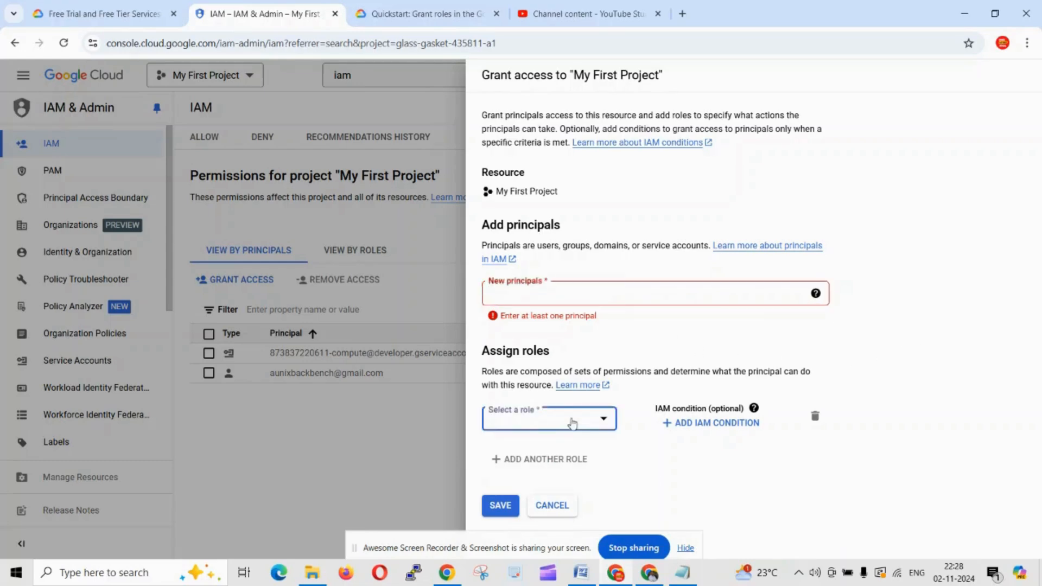
left_click(575, 278)
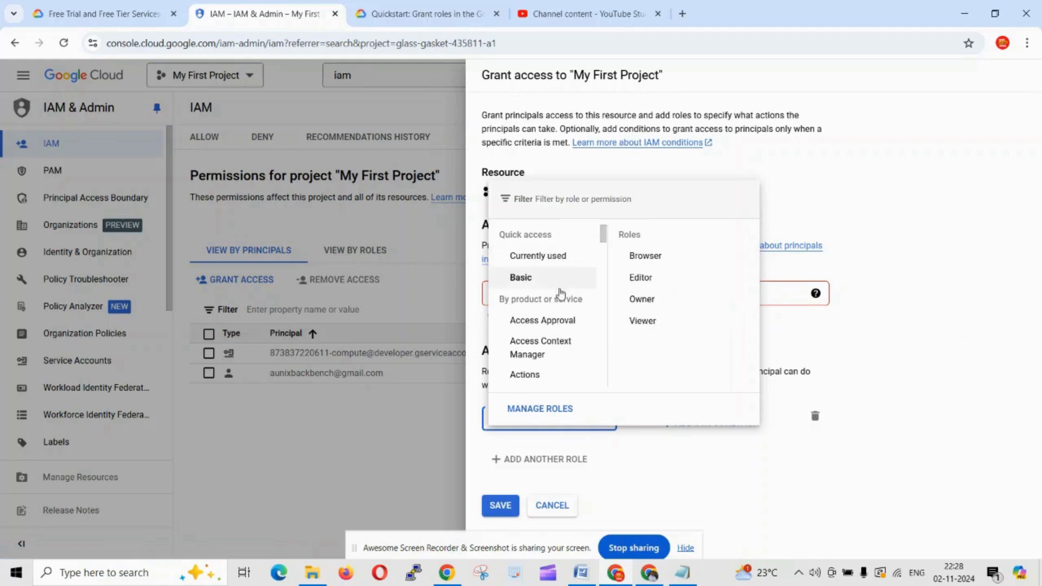
scroll(564, 326, "down", 1)
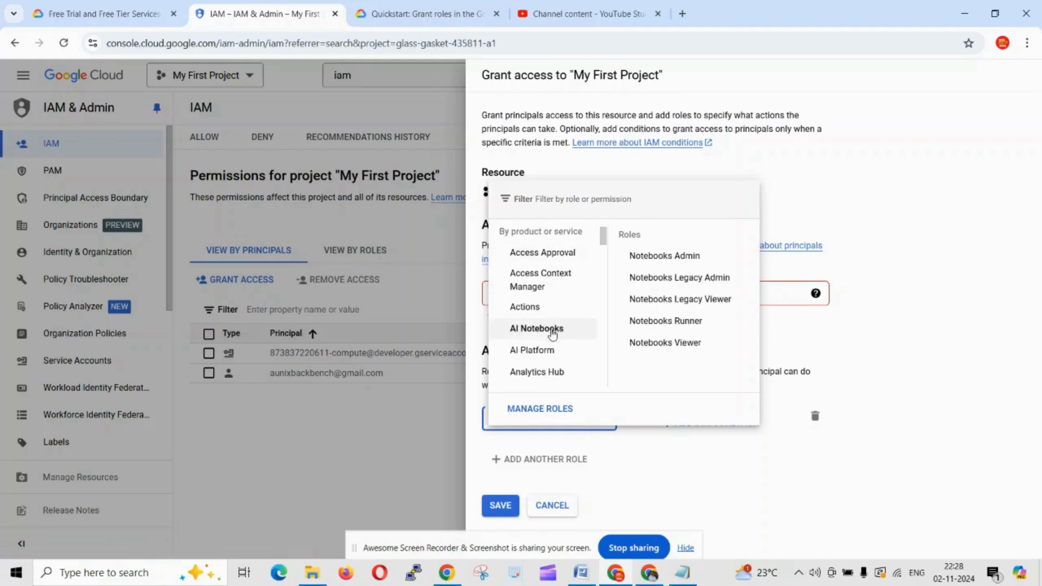
scroll(553, 334, "down", 4)
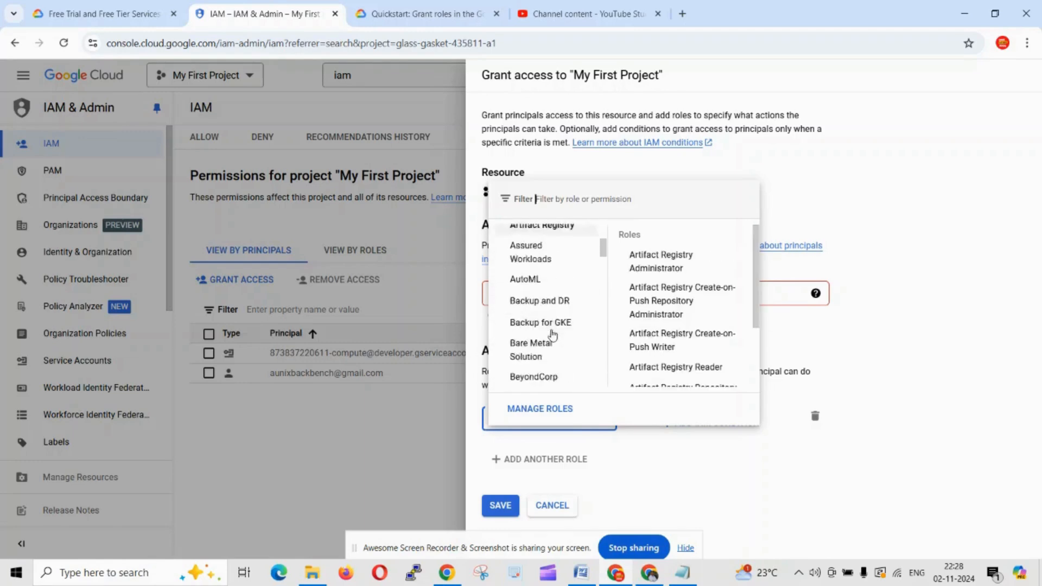
scroll(553, 334, "down", 2)
scroll(554, 345, "down", 1)
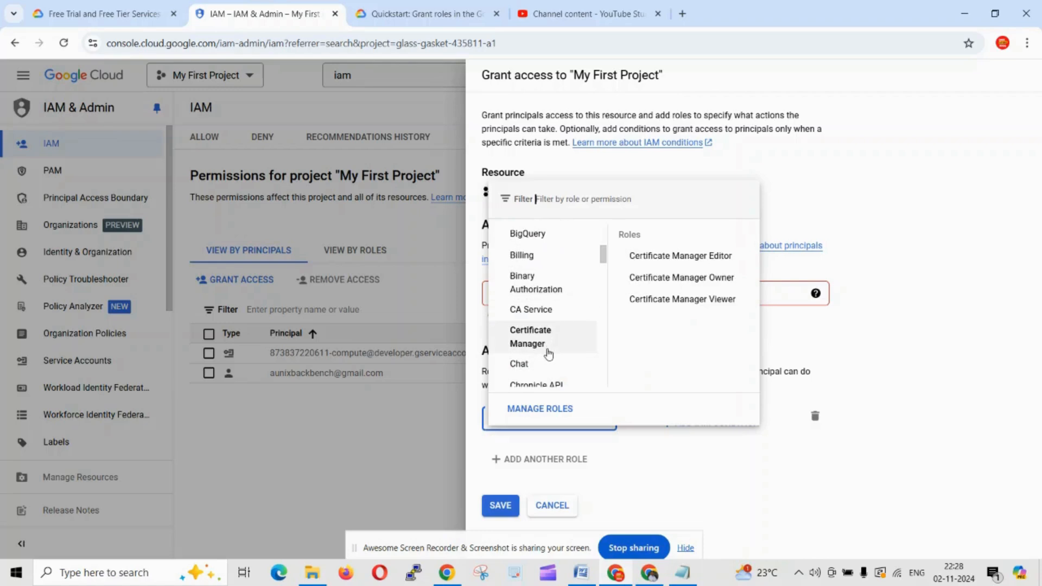
scroll(551, 353, "up", 1)
scroll(542, 350, "down", 1)
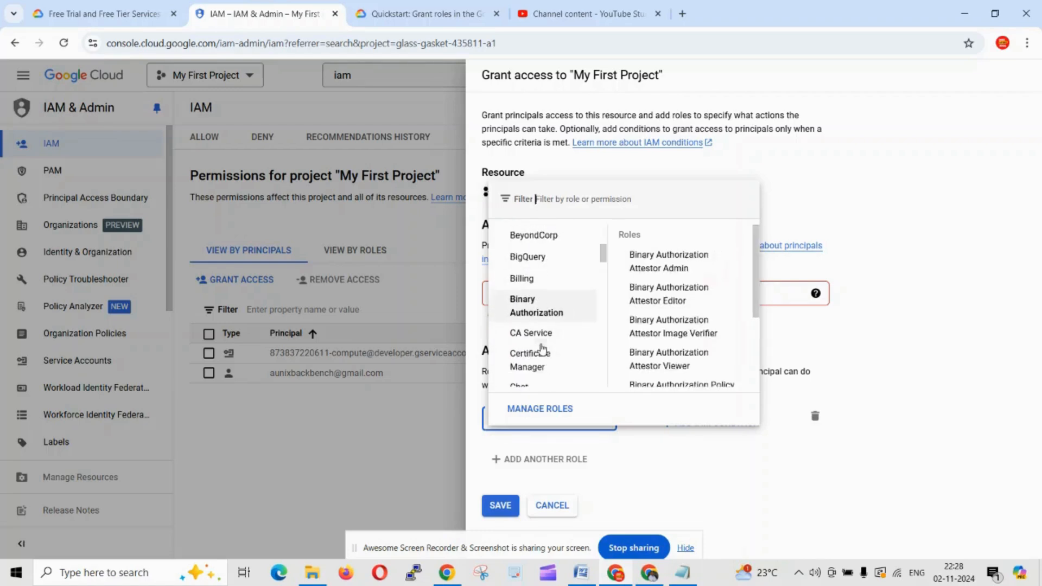
scroll(541, 350, "down", 3)
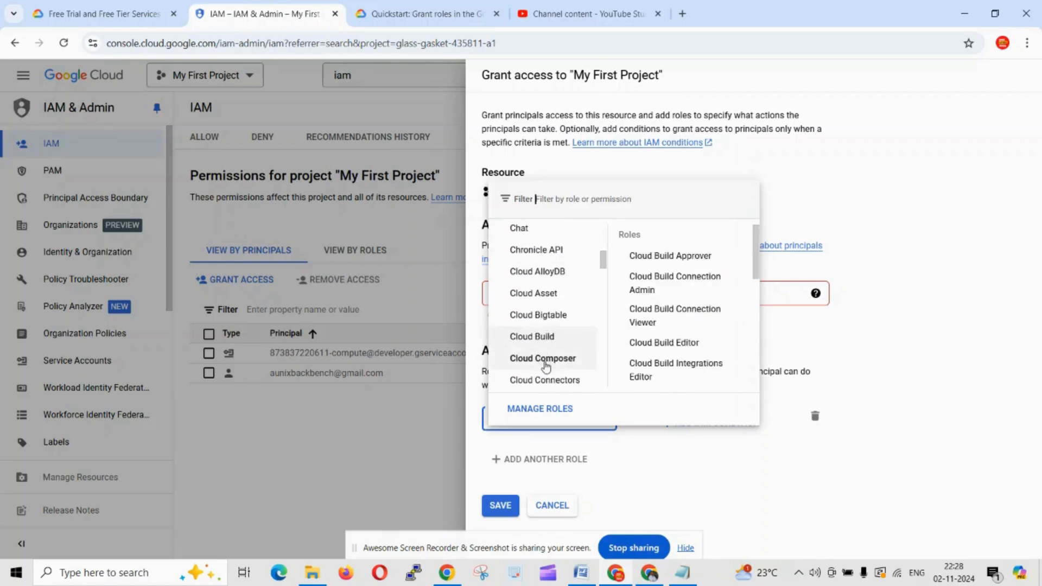
scroll(563, 374, "down", 3)
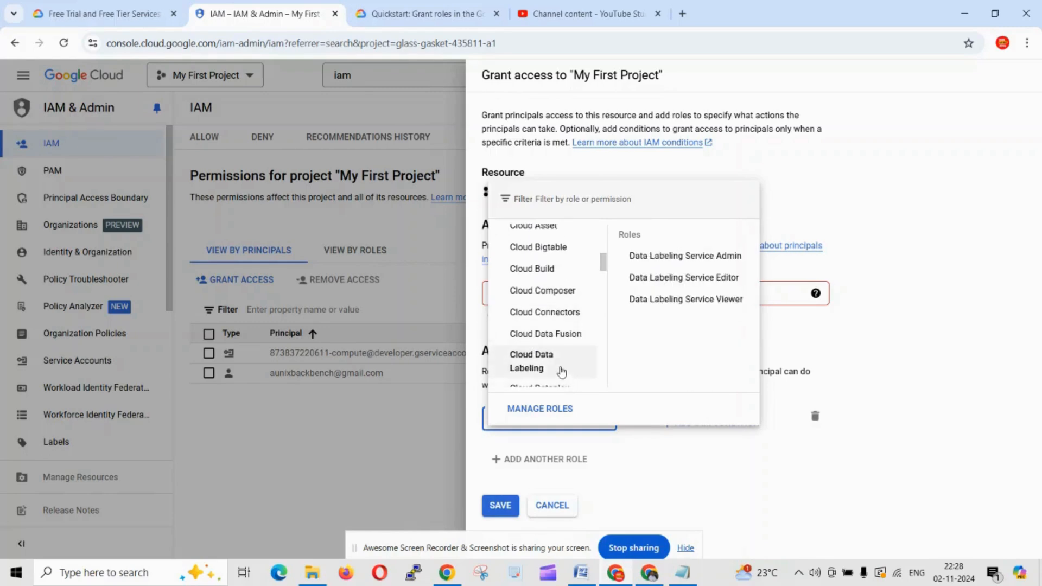
scroll(562, 372, "down", 3)
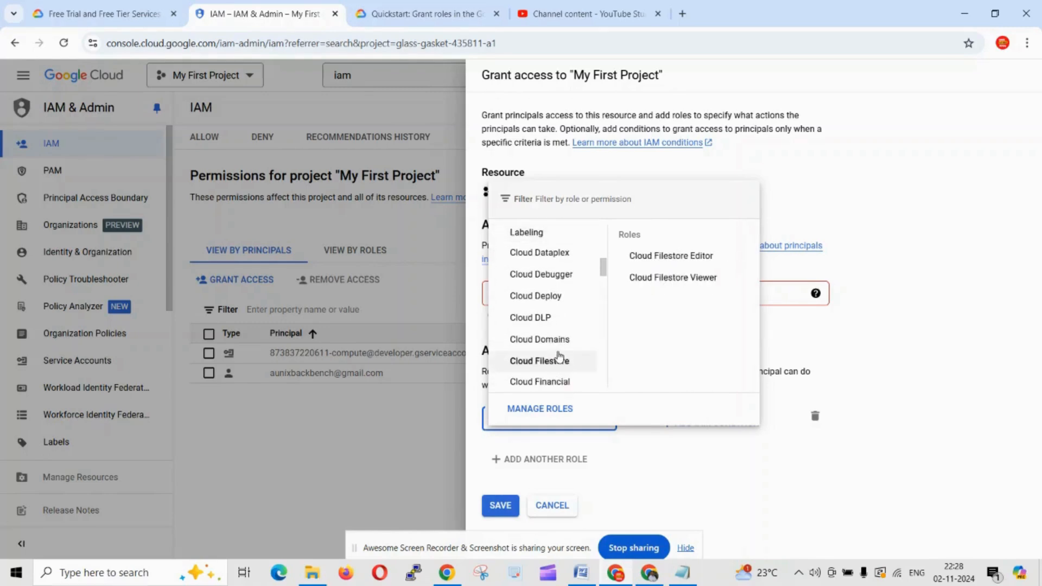
scroll(559, 355, "down", 5)
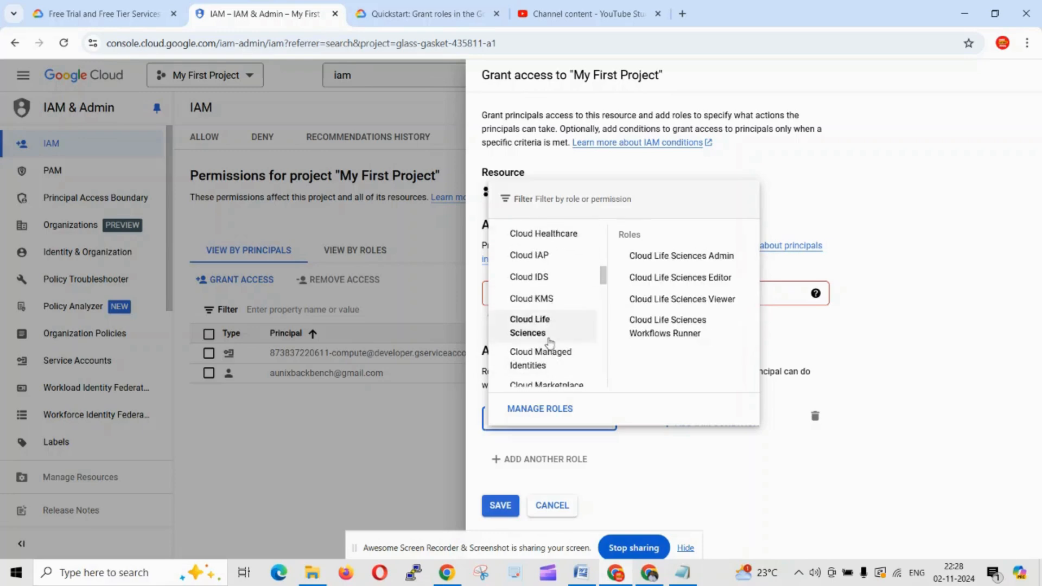
scroll(550, 342, "down", 4)
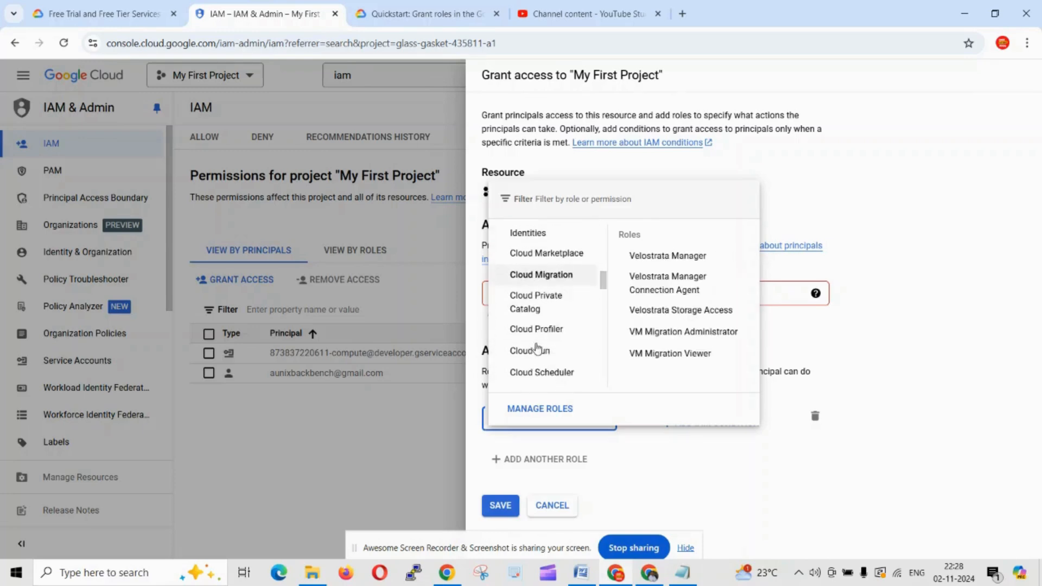
scroll(559, 345, "down", 4)
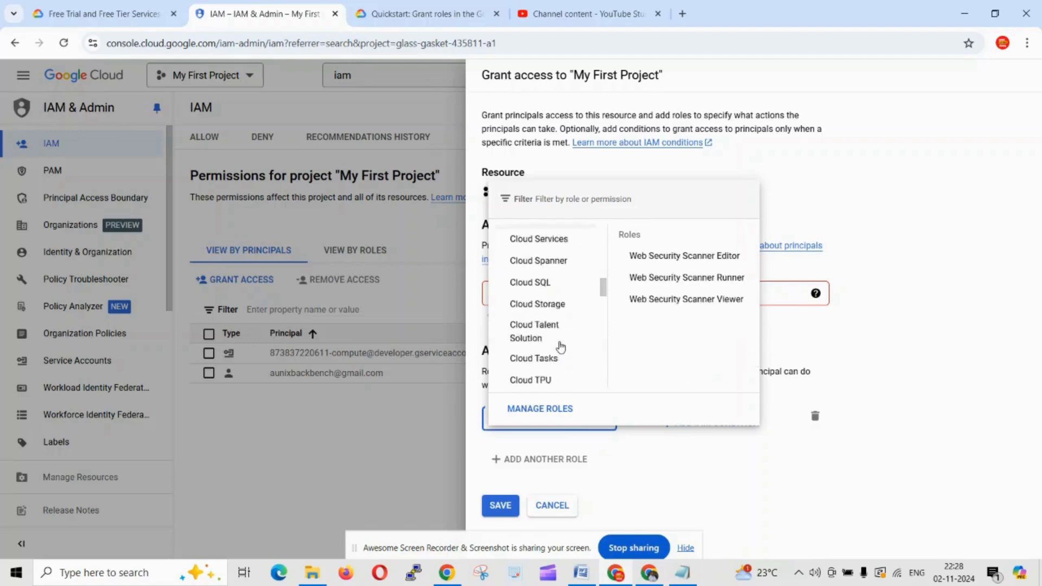
scroll(558, 354, "down", 3)
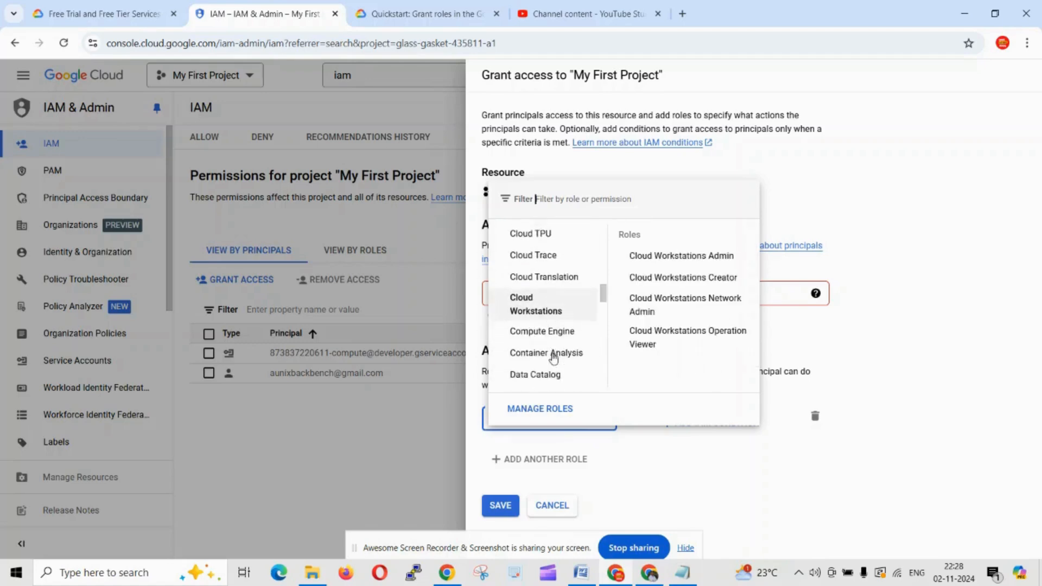
scroll(553, 357, "down", 3)
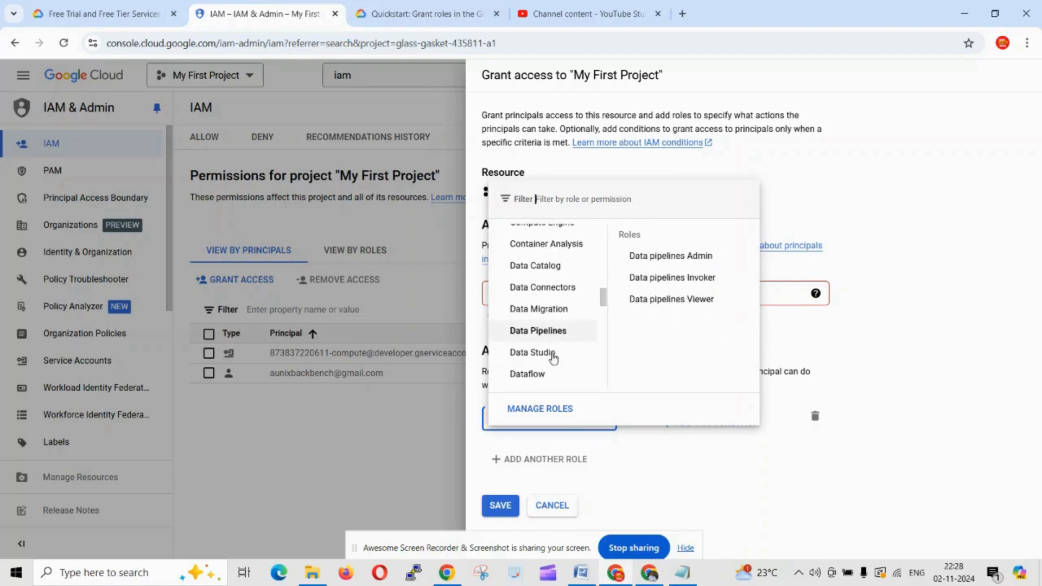
scroll(553, 358, "up", 3)
scroll(554, 357, "up", 4)
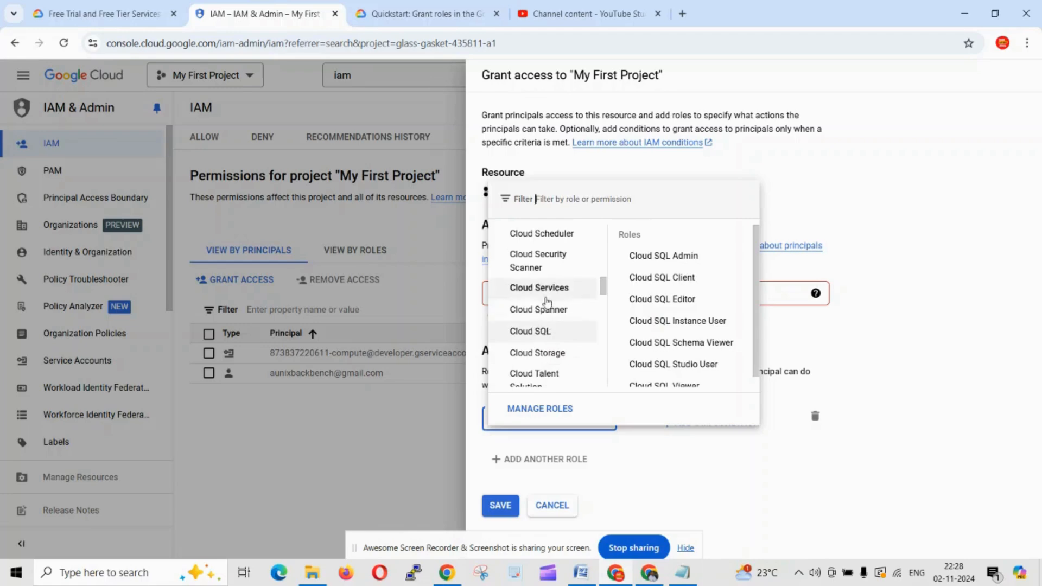
mouse_move(548, 299)
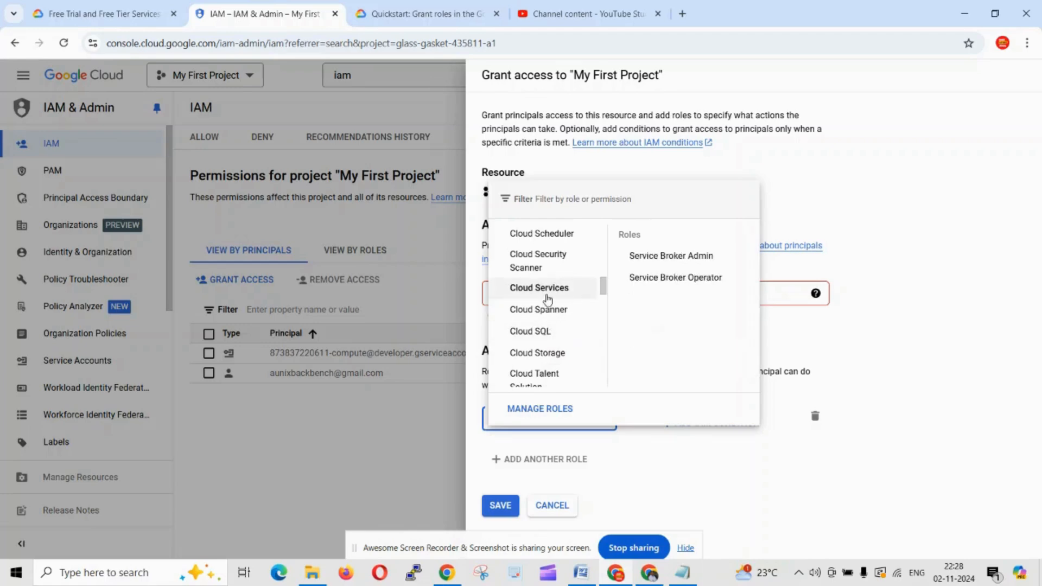
scroll(548, 299, "up", 3)
mouse_move(552, 370)
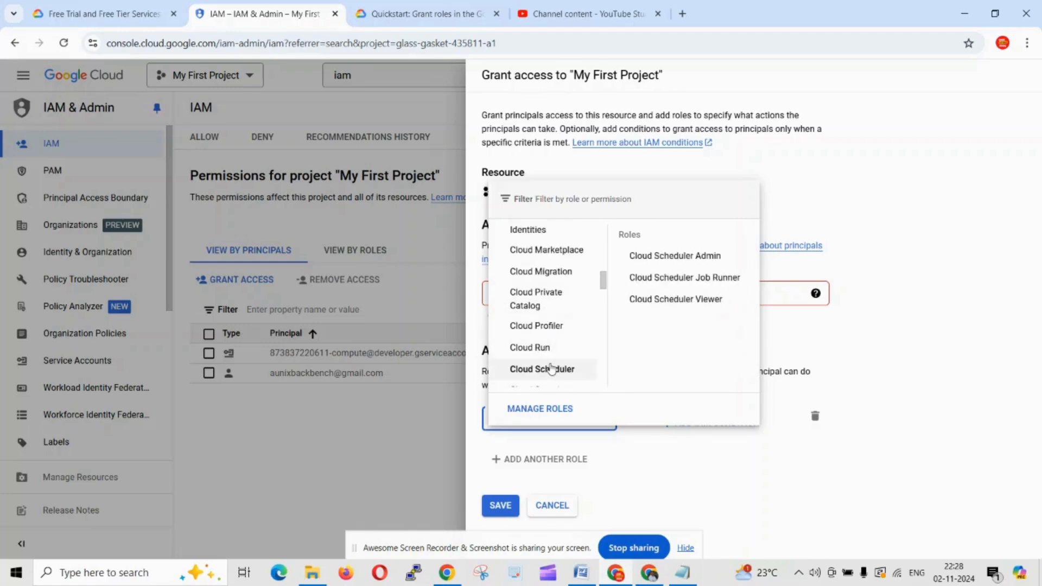
scroll(539, 340, "up", 1)
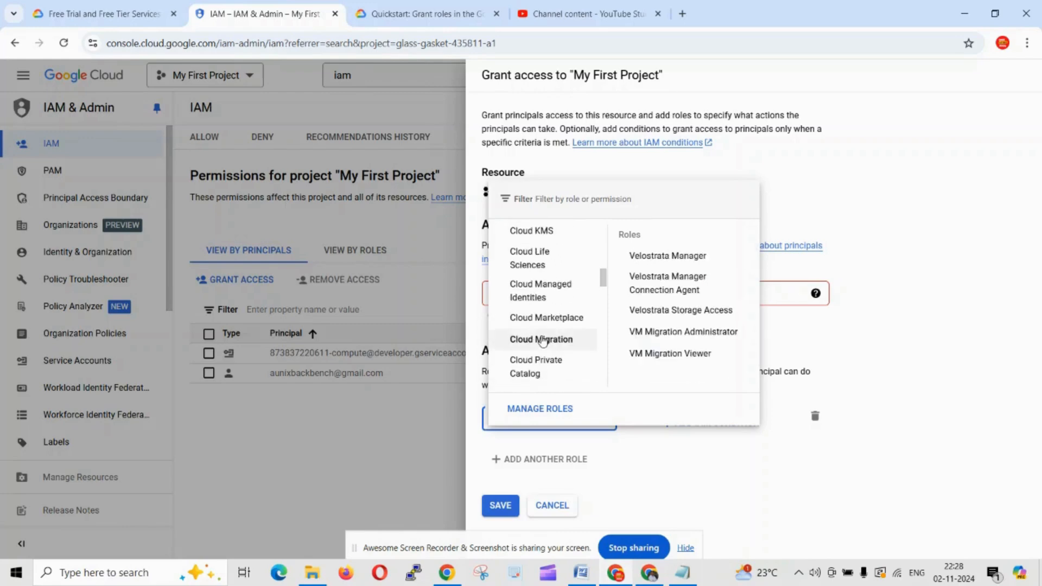
scroll(542, 341, "down", 3)
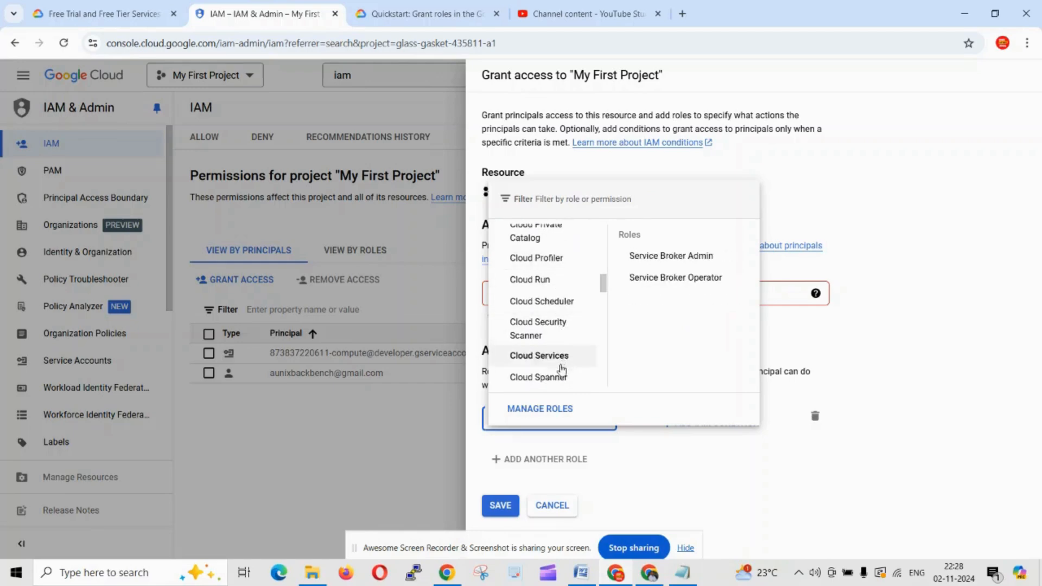
scroll(562, 369, "down", 1)
mouse_move(565, 336)
scroll(565, 342, "down", 2)
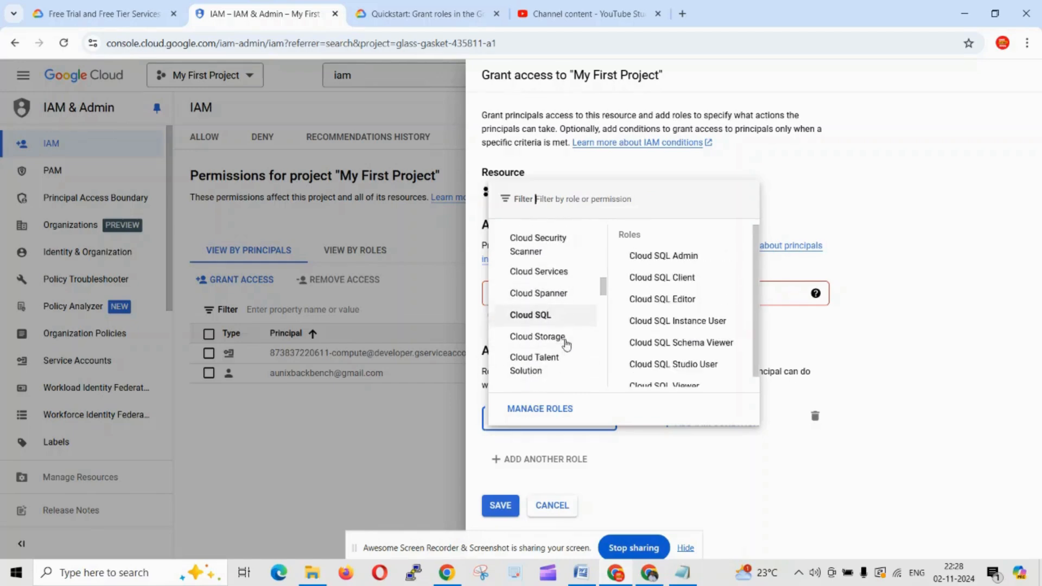
scroll(566, 344, "down", 3)
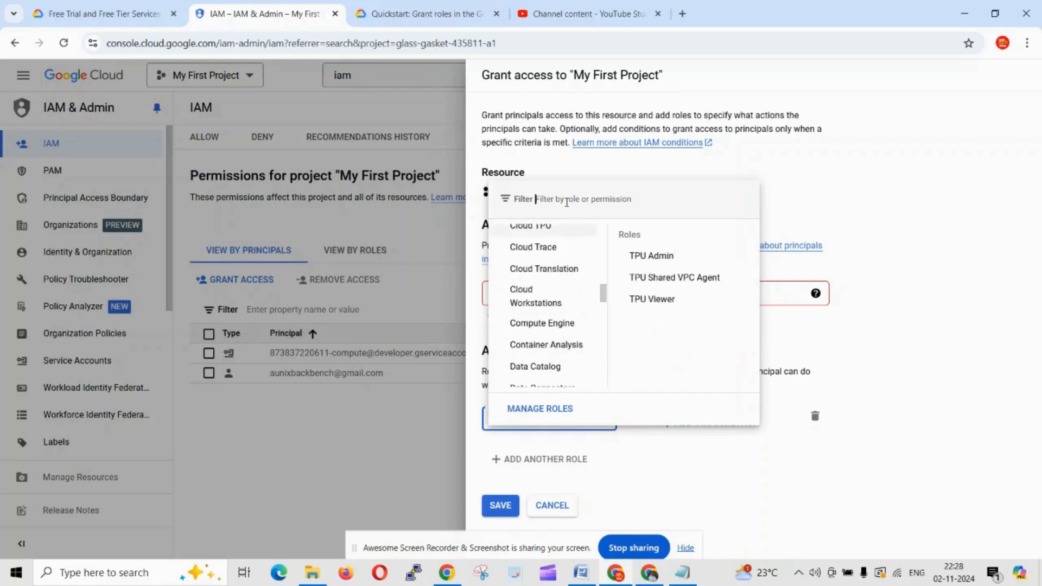
type("comp")
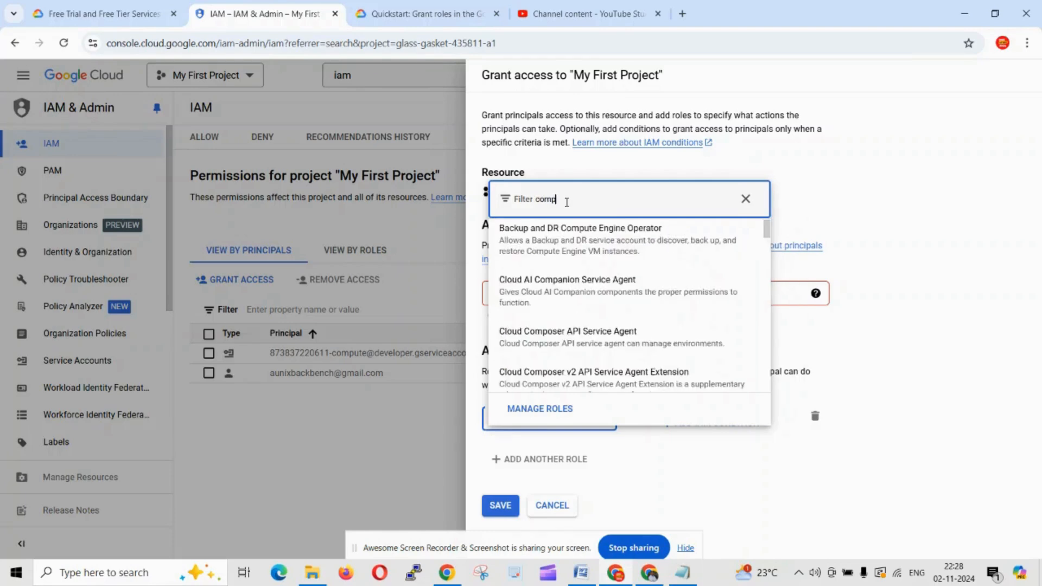
Step: Clear the filter and choose Data Labeling Service Viewer under Cloud Data Labeling
left_click(745, 199)
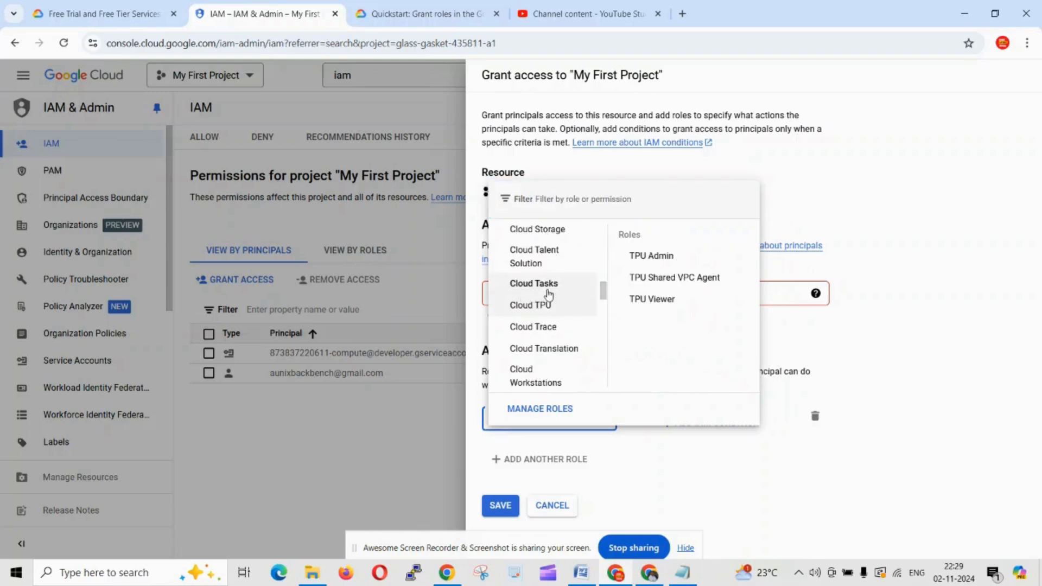
scroll(565, 285, "up", 3)
scroll(530, 320, "up", 2)
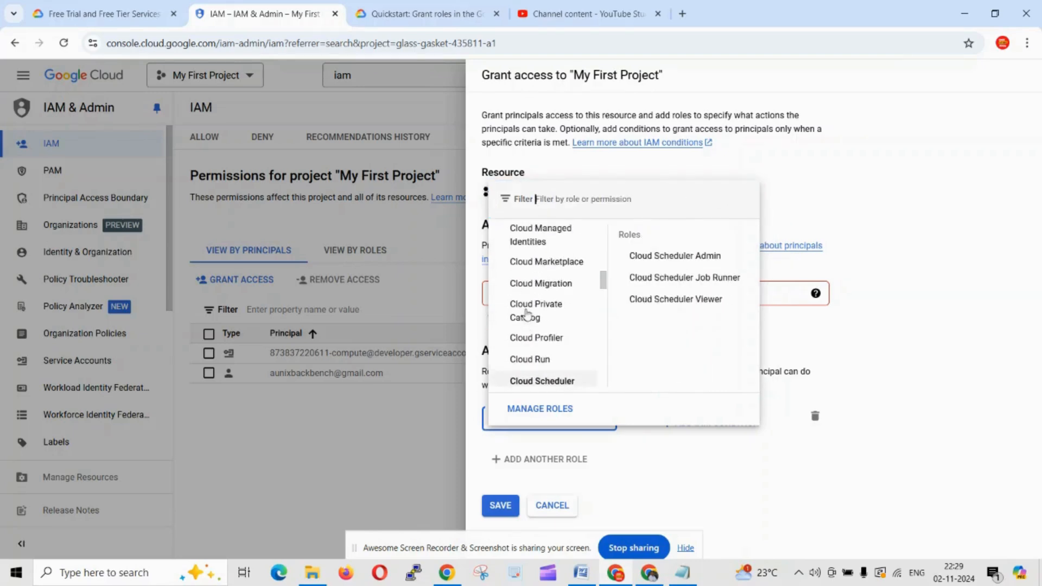
scroll(557, 331, "up", 2)
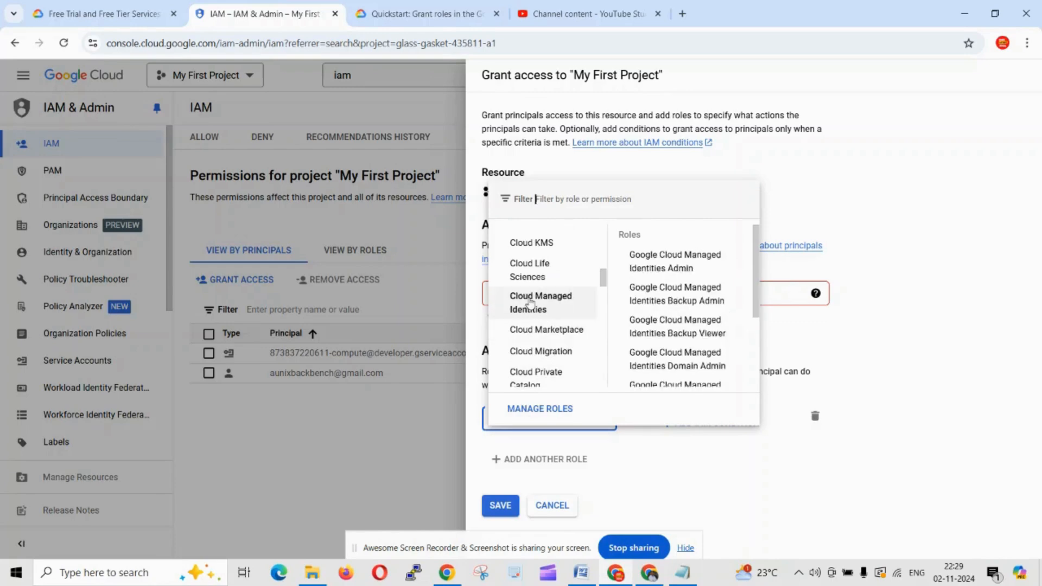
scroll(530, 304, "up", 5)
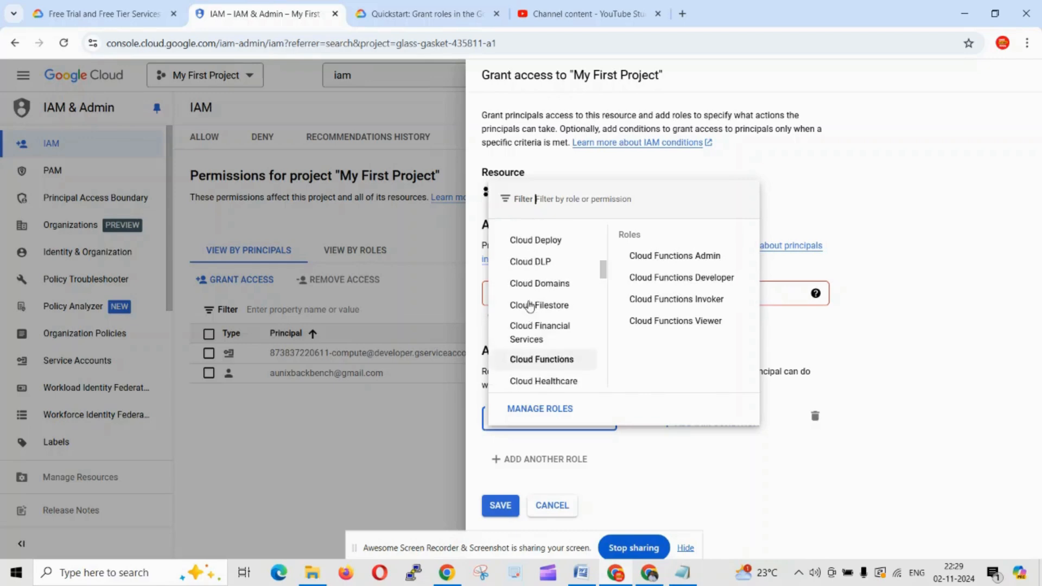
scroll(530, 307, "up", 4)
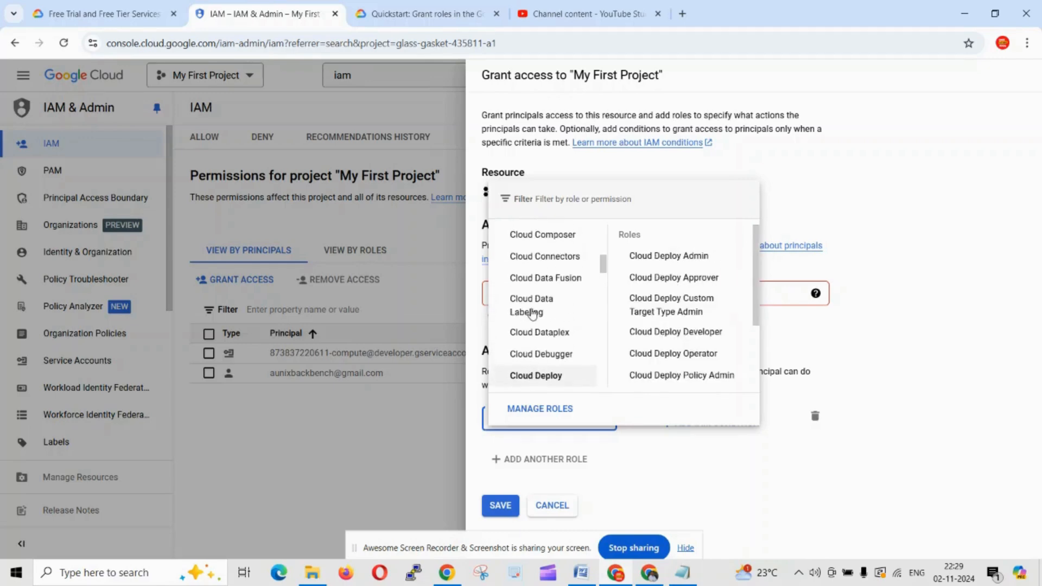
scroll(532, 313, "up", 1)
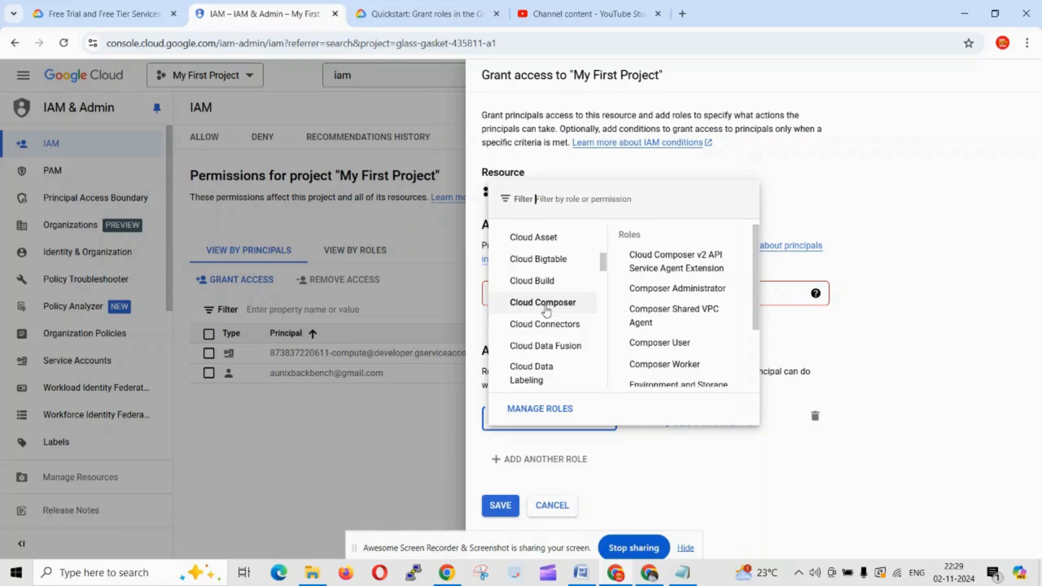
left_click(546, 311)
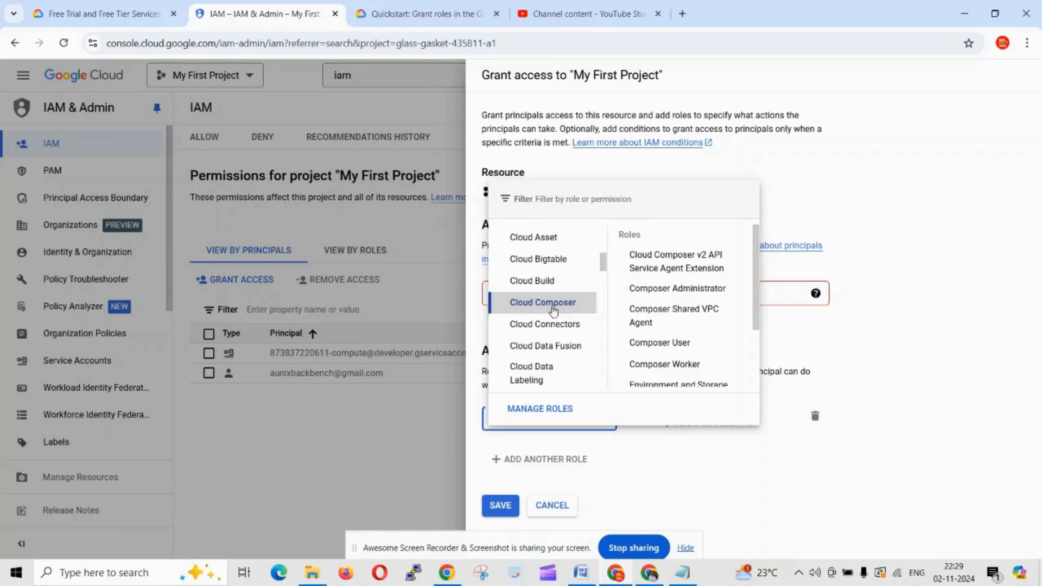
left_click(532, 373)
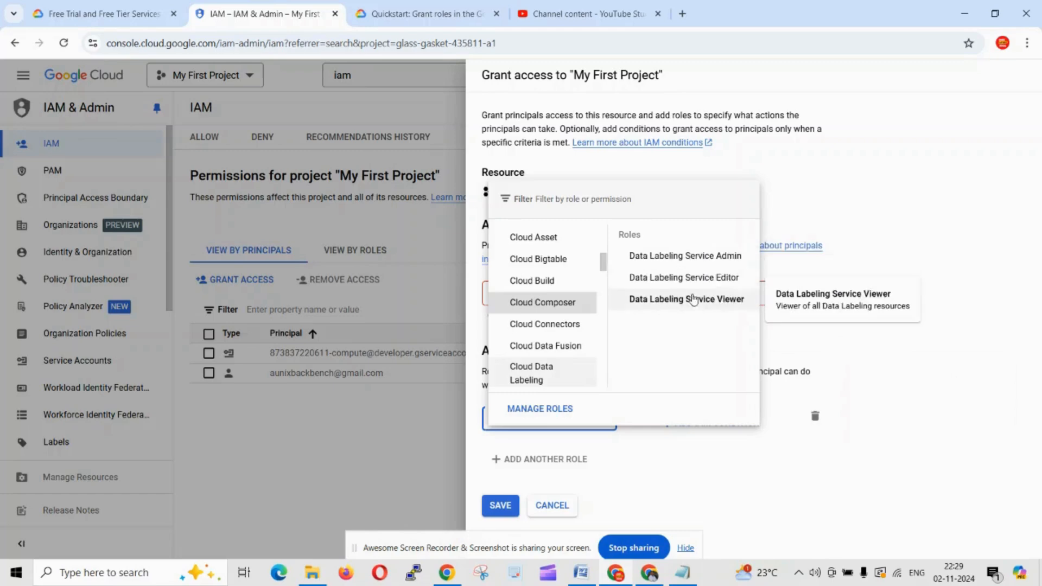
left_click(689, 304)
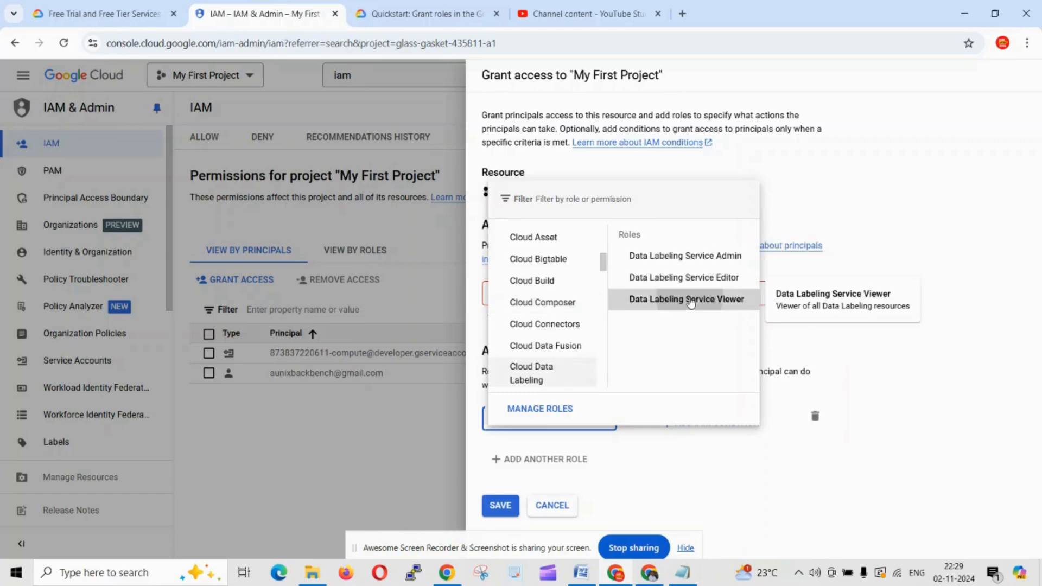
Step: Check the accepted principal formats in the New principals help
left_click(966, 381)
left_click(816, 293)
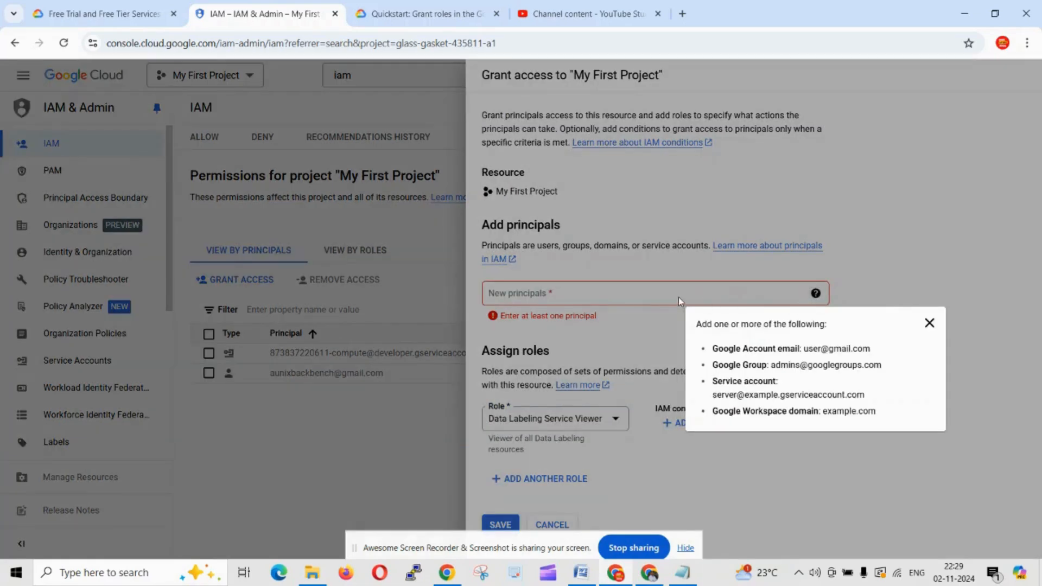
left_click(576, 296)
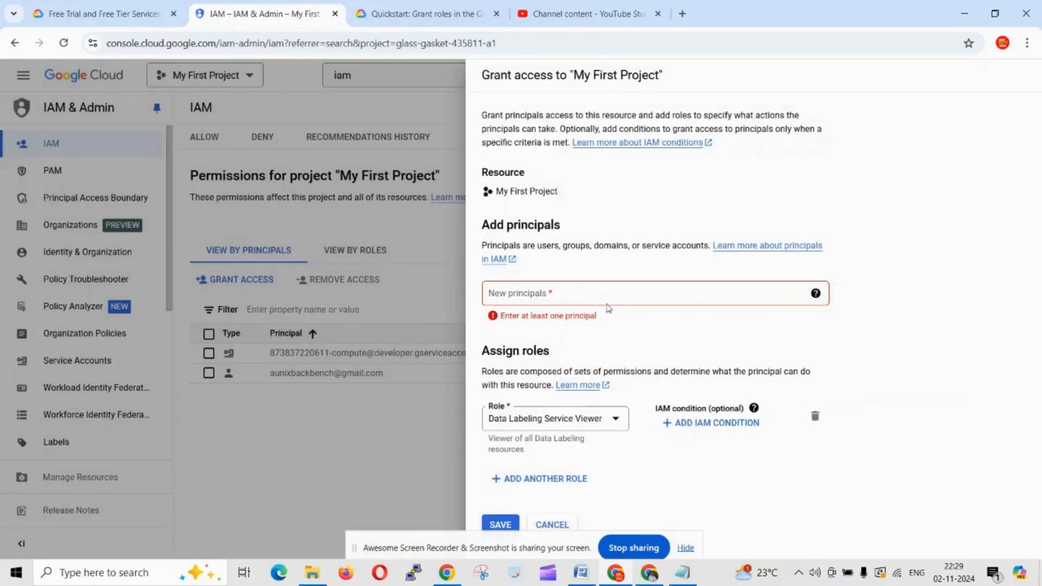
Step: Enter a sample Gmail address as a principal chip, which gets rejected
left_click(595, 296)
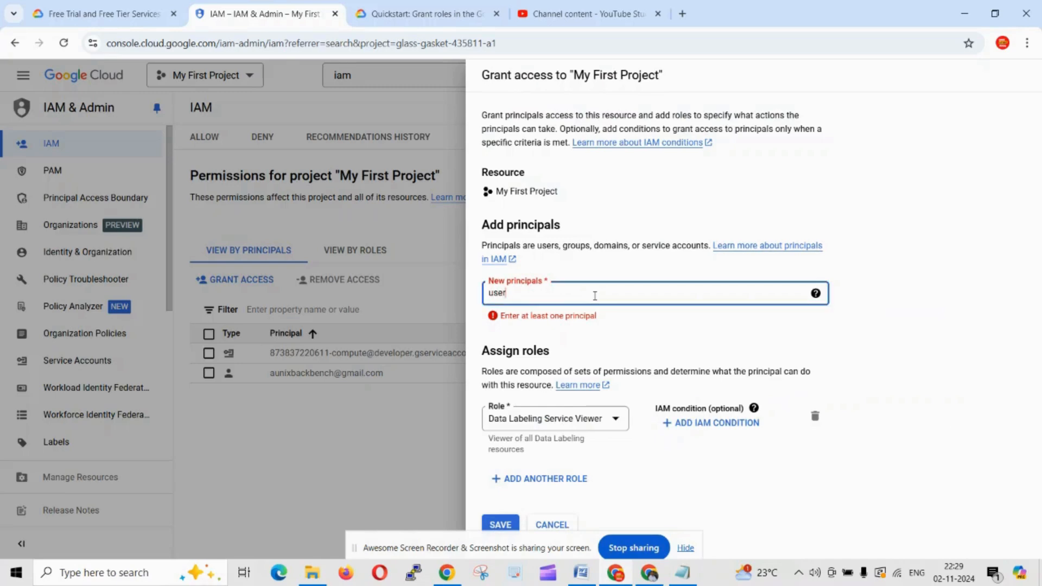
key("BackSpace")
key("BackSpace")
key("BackSpace")
key("BackSpace")
key("BackSpace")
key("BackSpace")
key("Return")
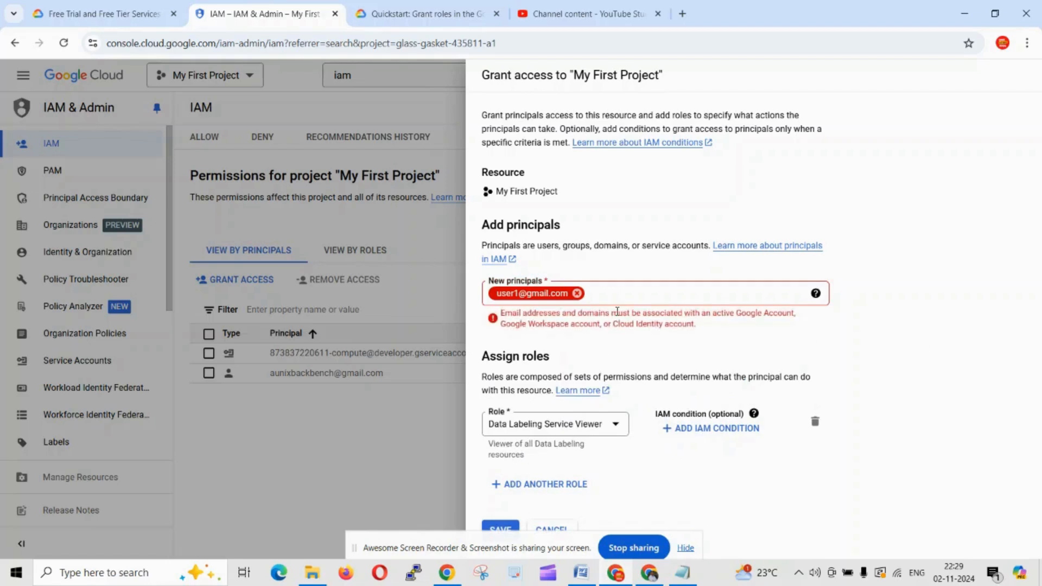
left_click(606, 298)
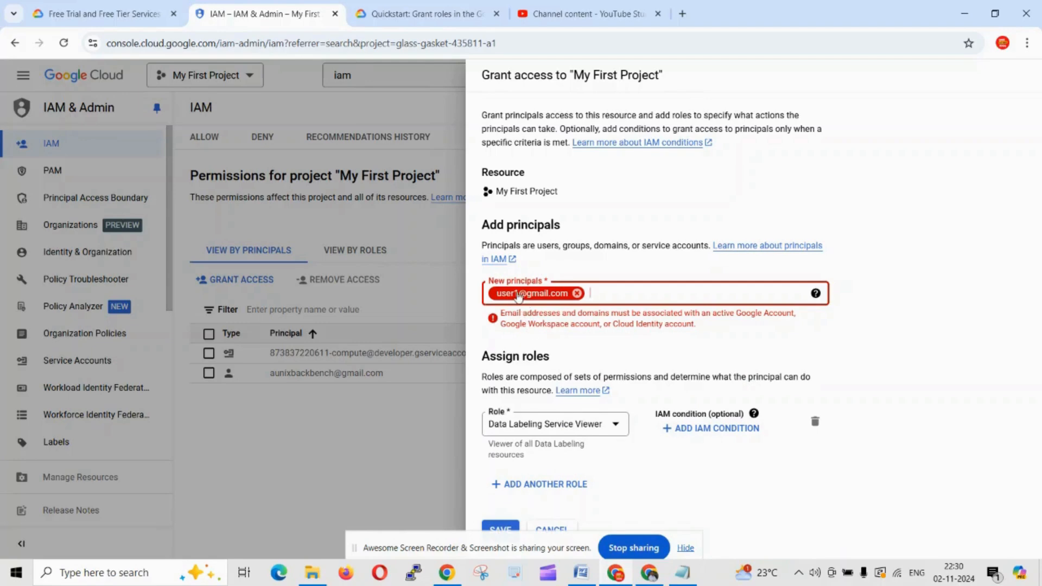
left_click(918, 359)
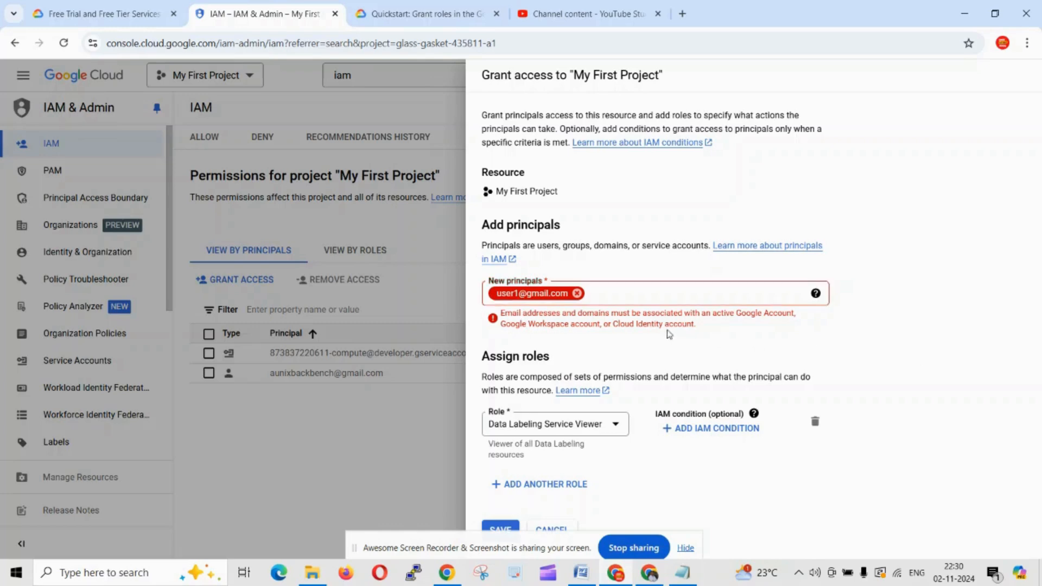
Step: Look at the Add IAM condition form and its CEL editor, then cancel it
left_click(709, 435)
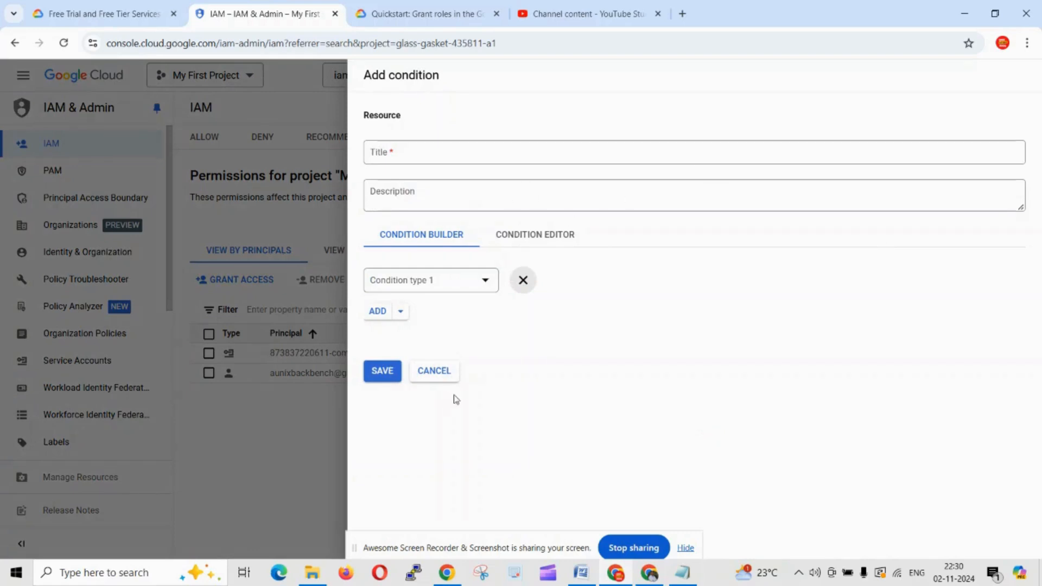
left_click(555, 241)
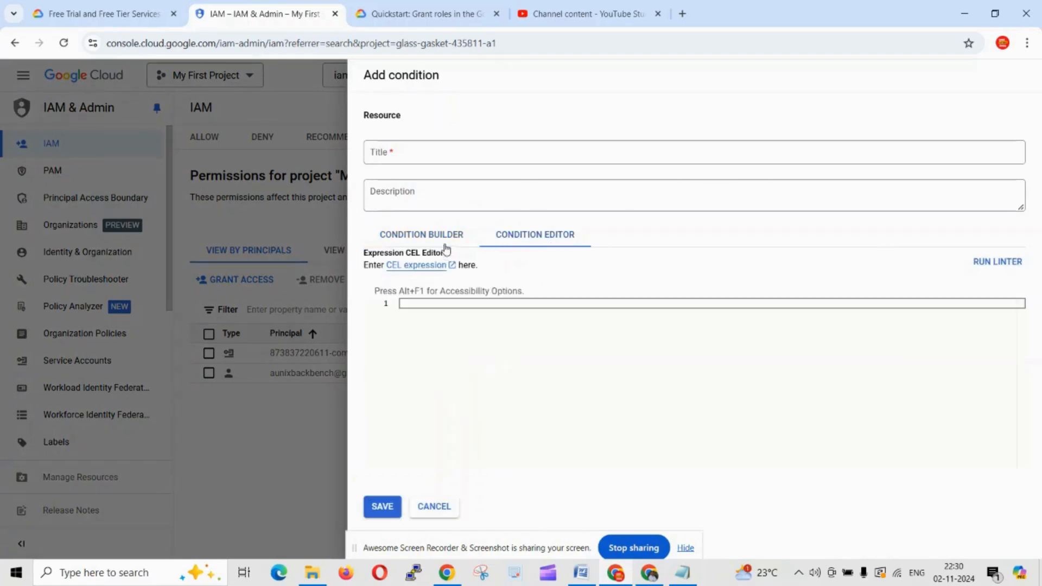
left_click(422, 238)
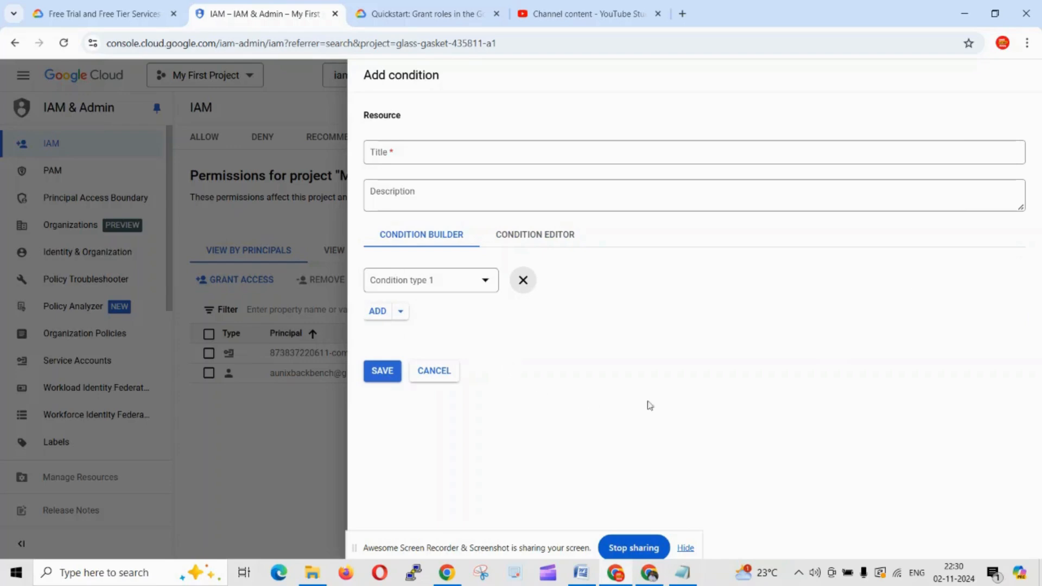
left_click(288, 116)
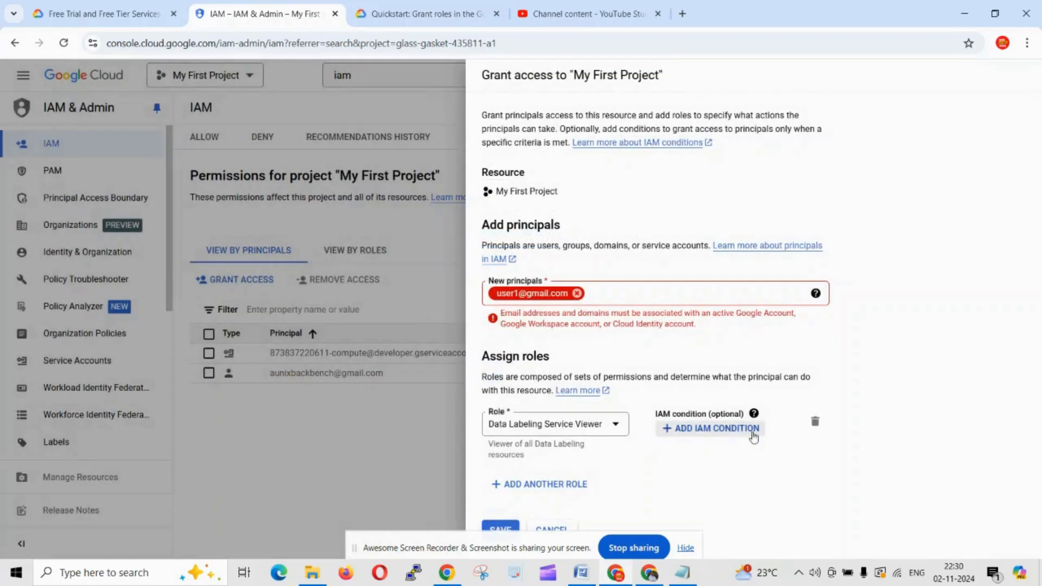
Step: Attempt to save, then remove the rejected principal chip from New principals
left_click(501, 530)
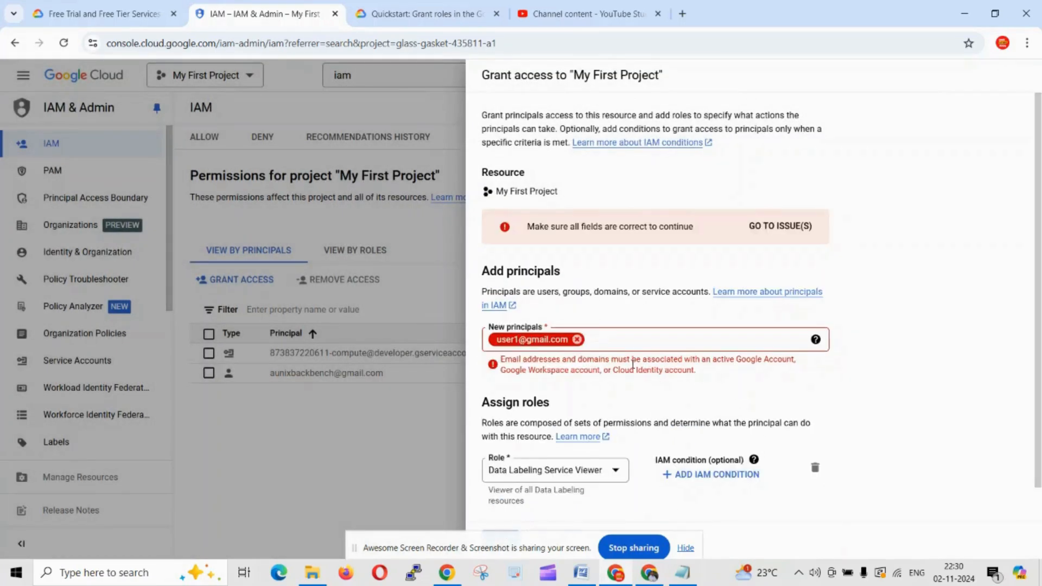
left_click(577, 339)
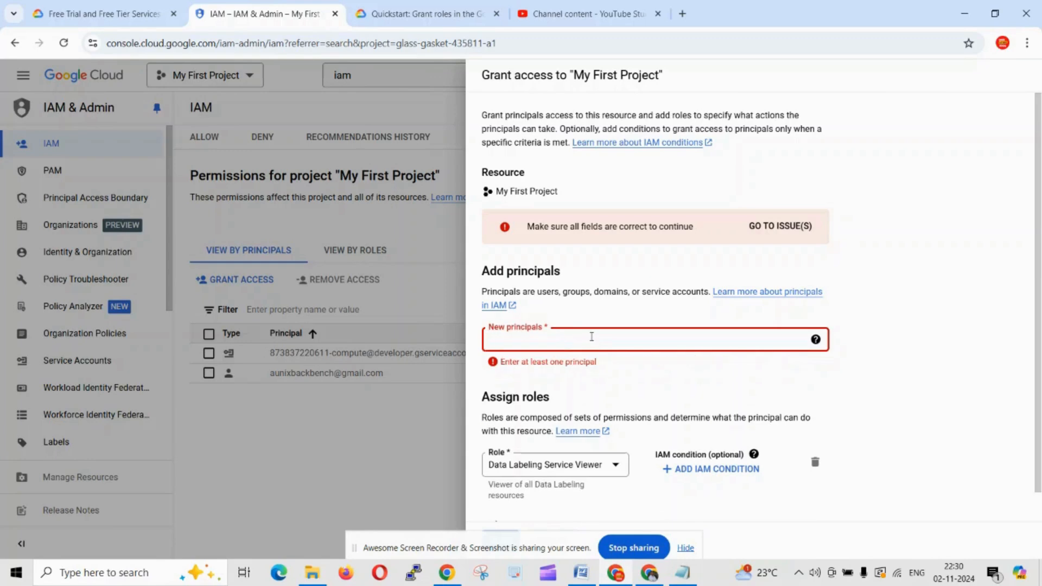
left_click(587, 363)
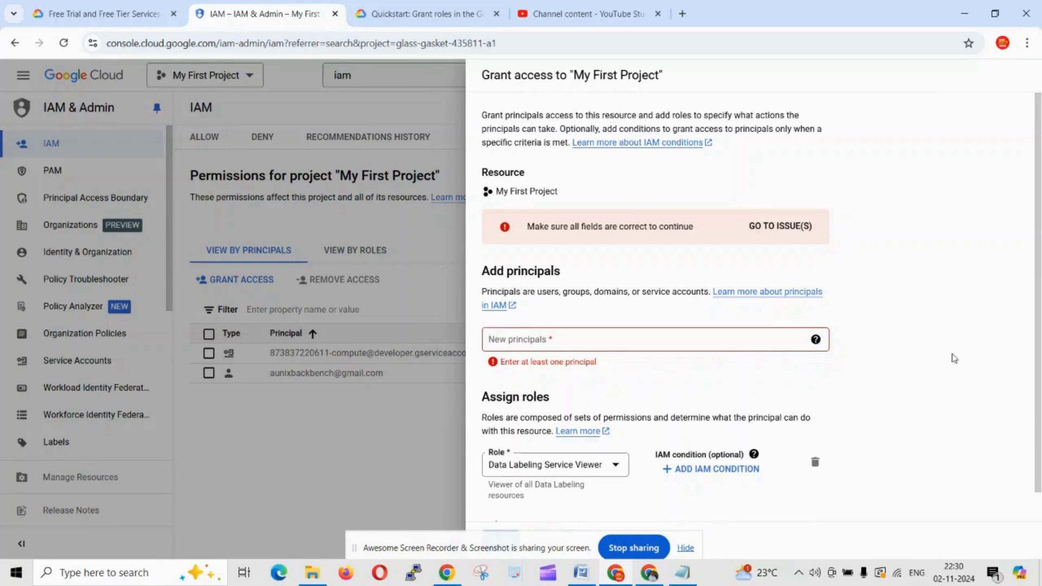
scroll(831, 373, "down", 1)
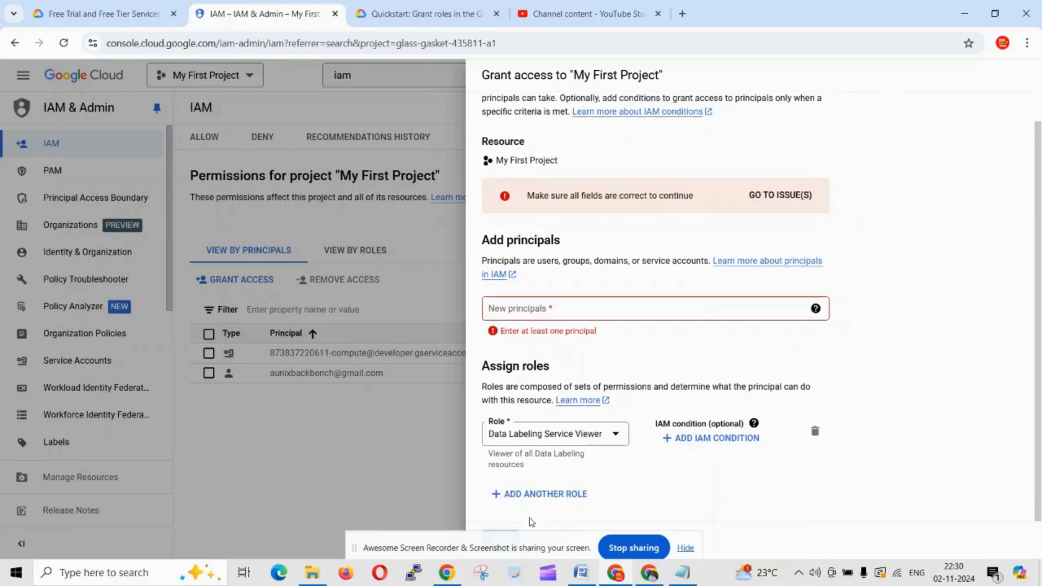
left_click_drag(558, 543, 328, 516)
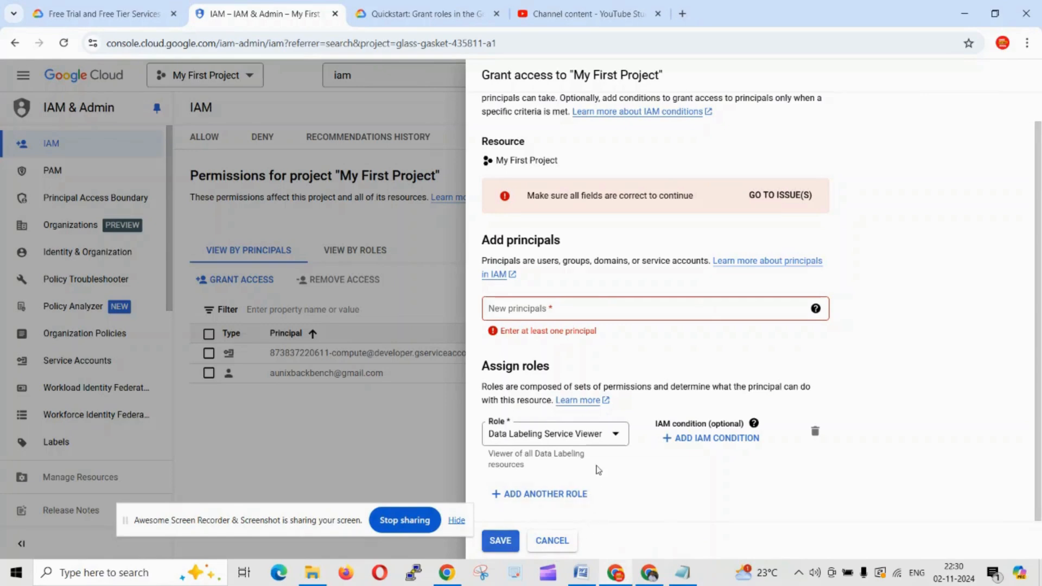
Step: Add the suggested Gmail account as principal and save its Data Labeling Service Viewer grant
left_click(533, 312)
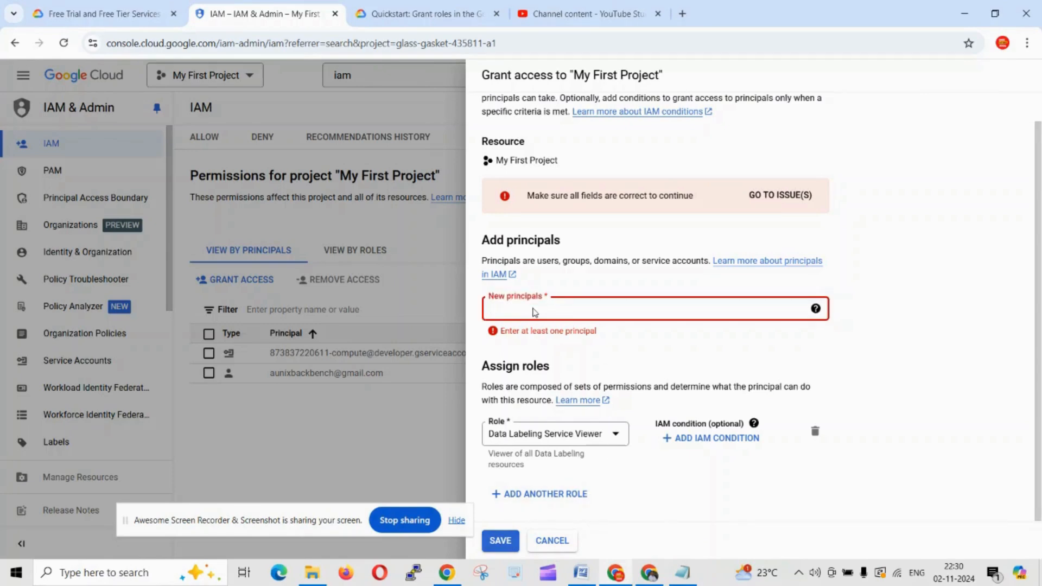
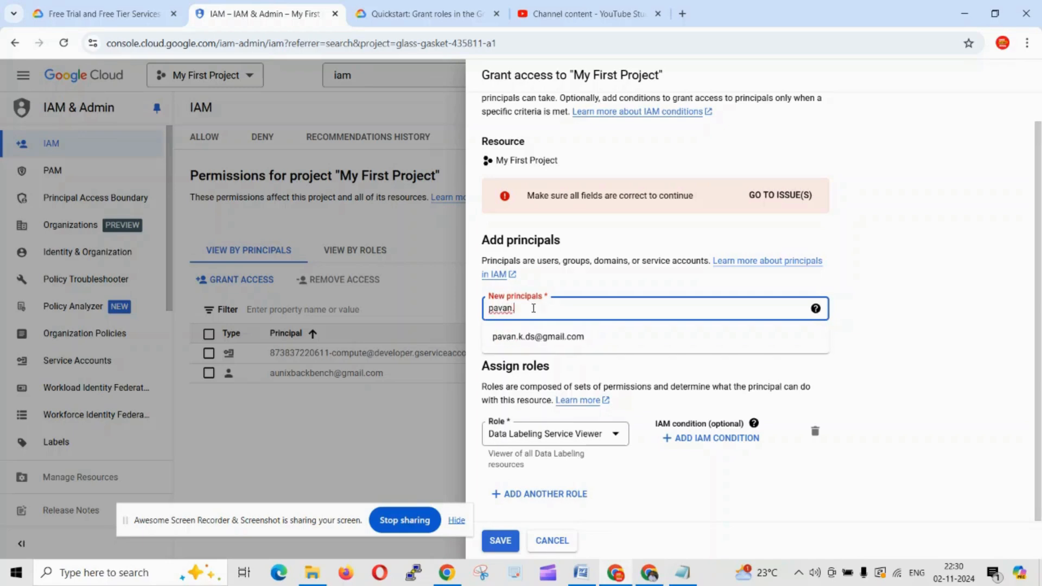
left_click(522, 334)
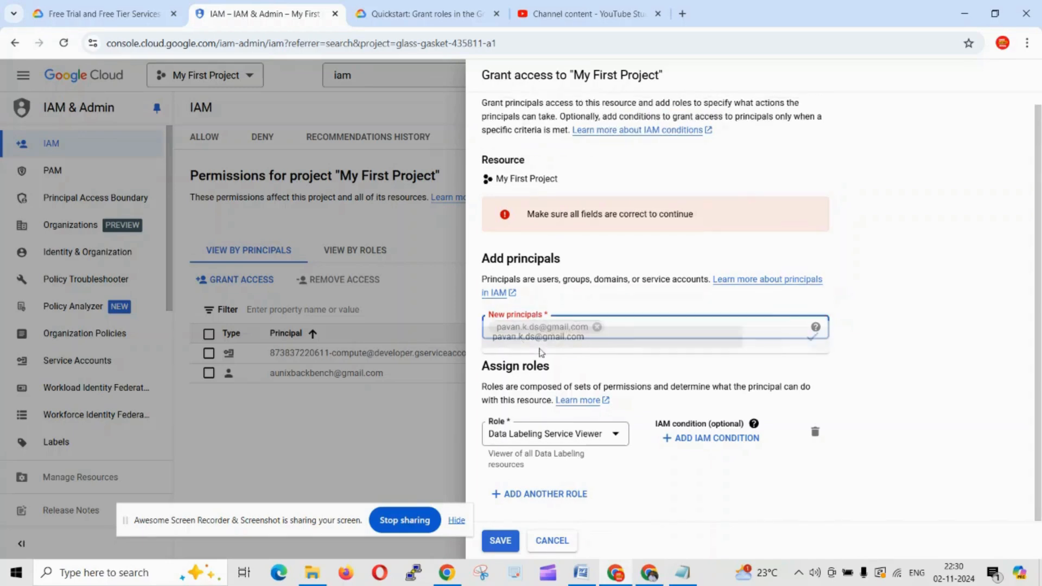
left_click(500, 541)
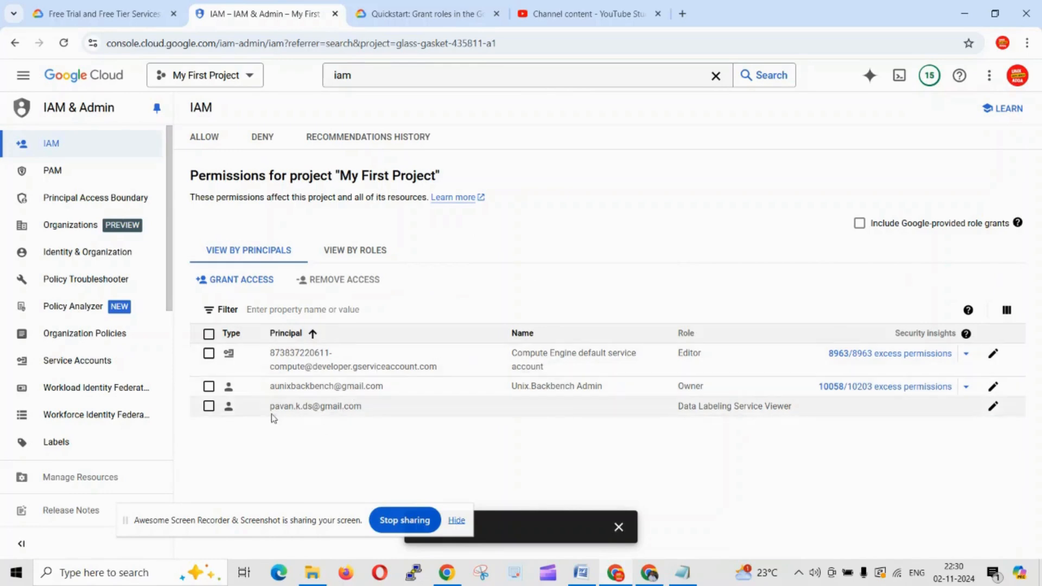
Step: Check the new user's Data Labeling Service Viewer row, then reopen a blank Grant access panel
left_click_drag(269, 410, 364, 406)
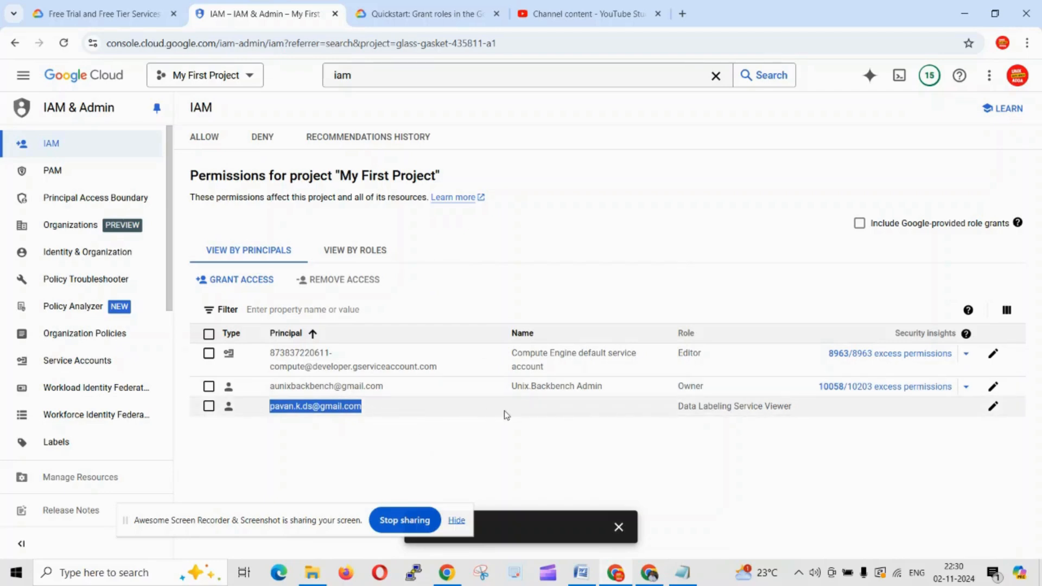
left_click(371, 386)
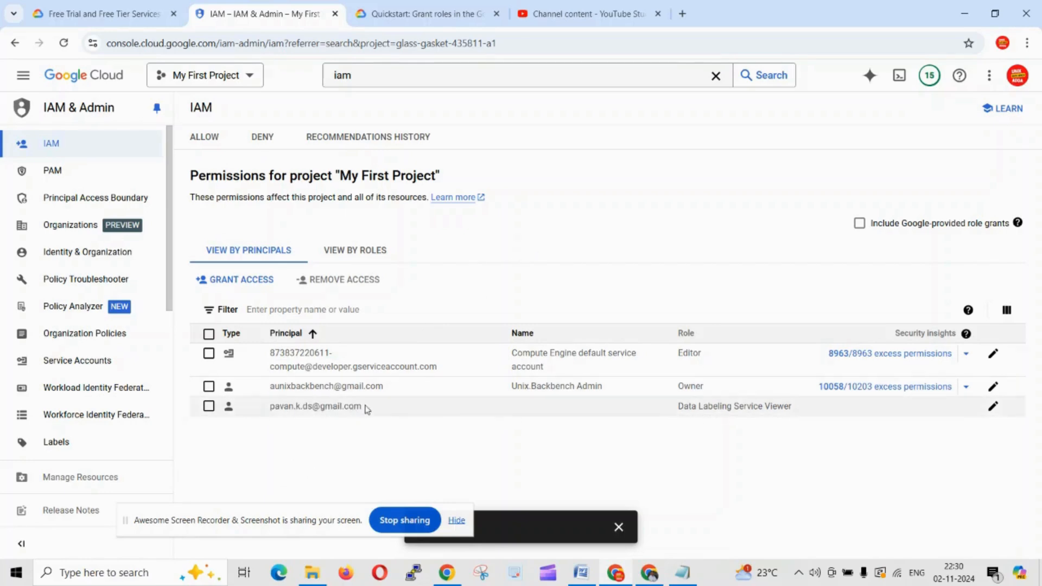
left_click_drag(366, 411, 265, 412)
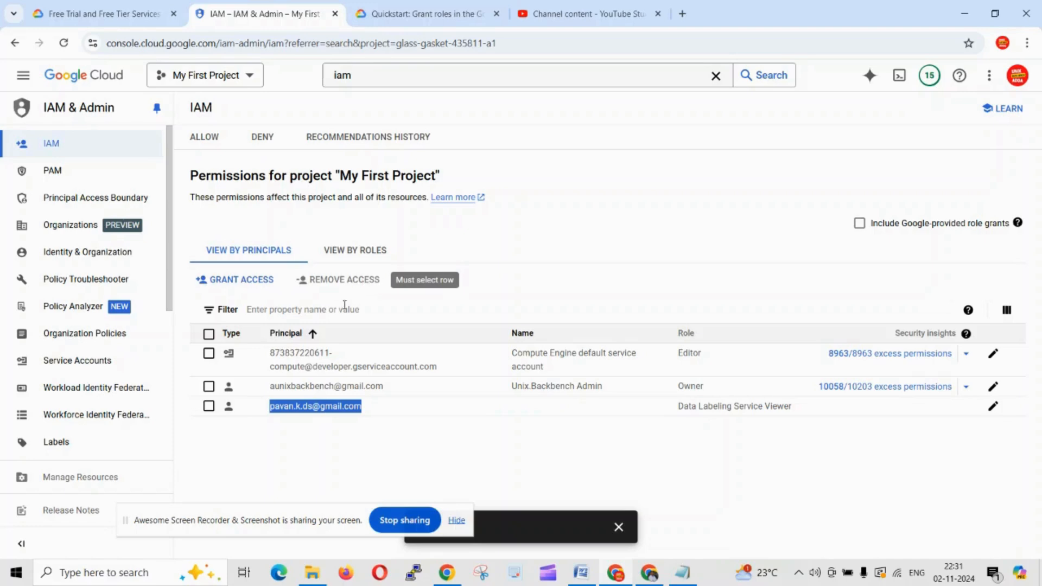
left_click(208, 406)
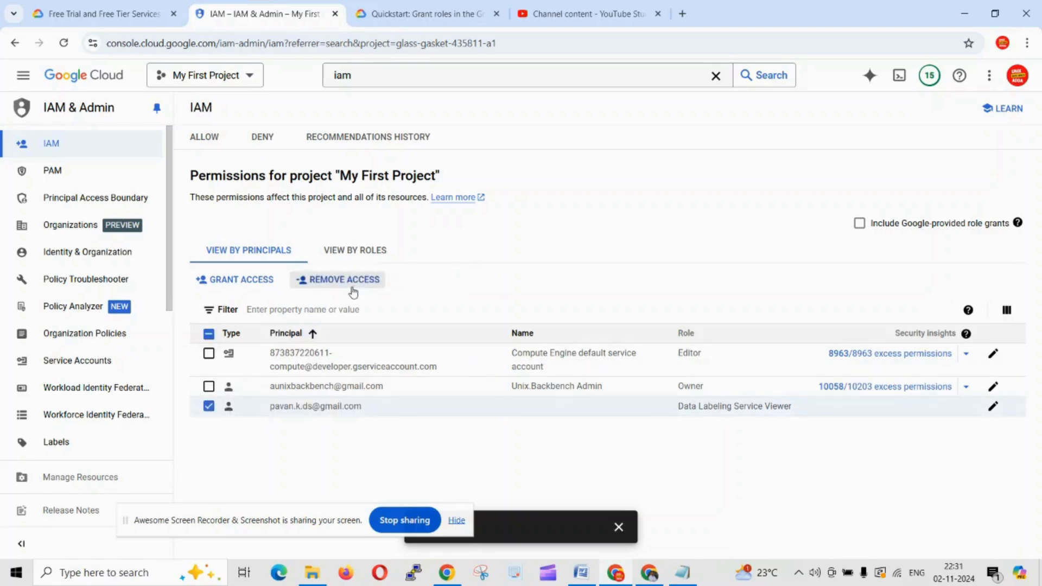
left_click(209, 409)
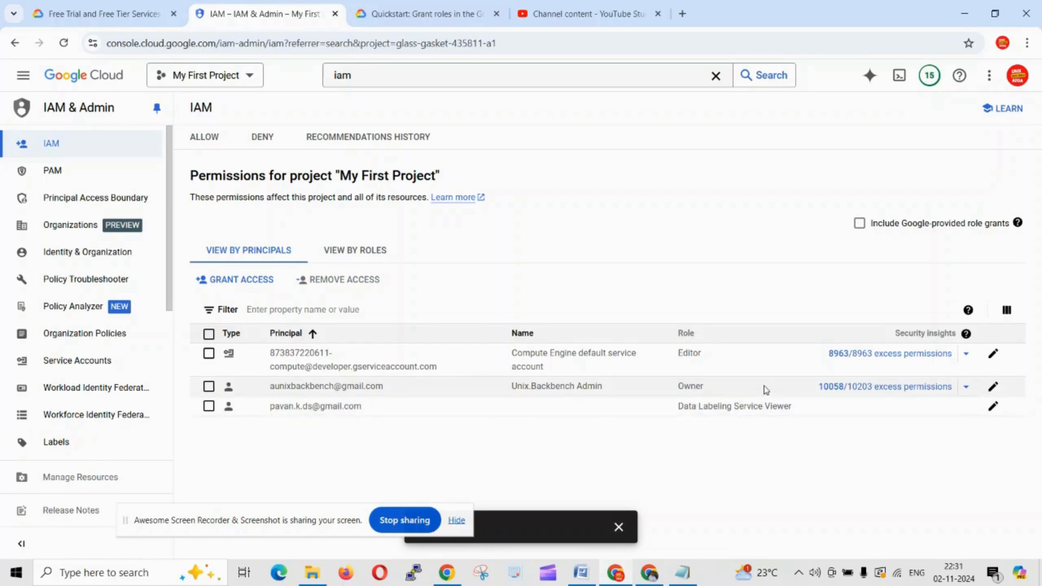
left_click(251, 286)
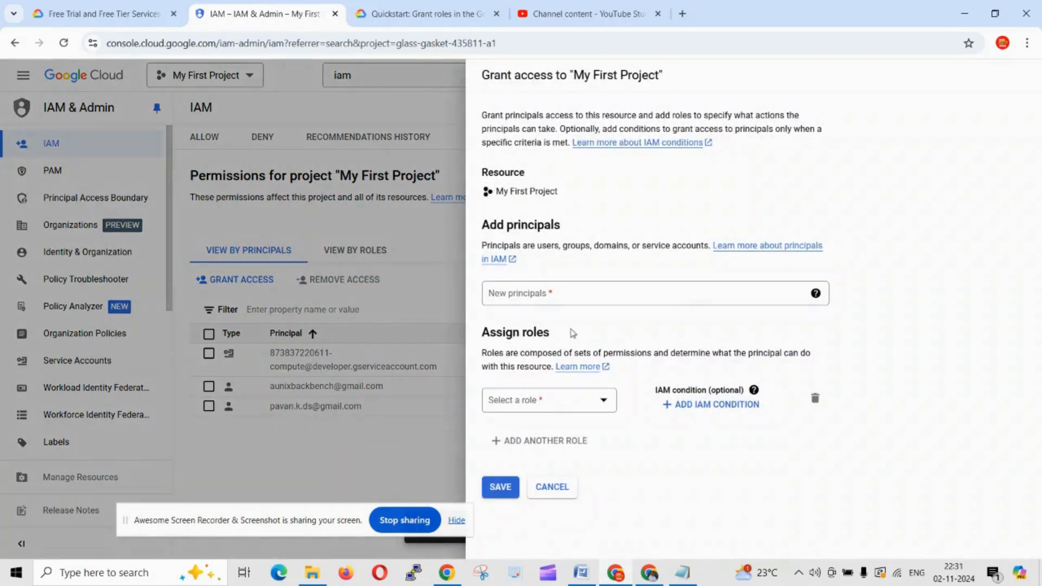
Step: Open the role list and scroll through the available services
left_click(641, 294)
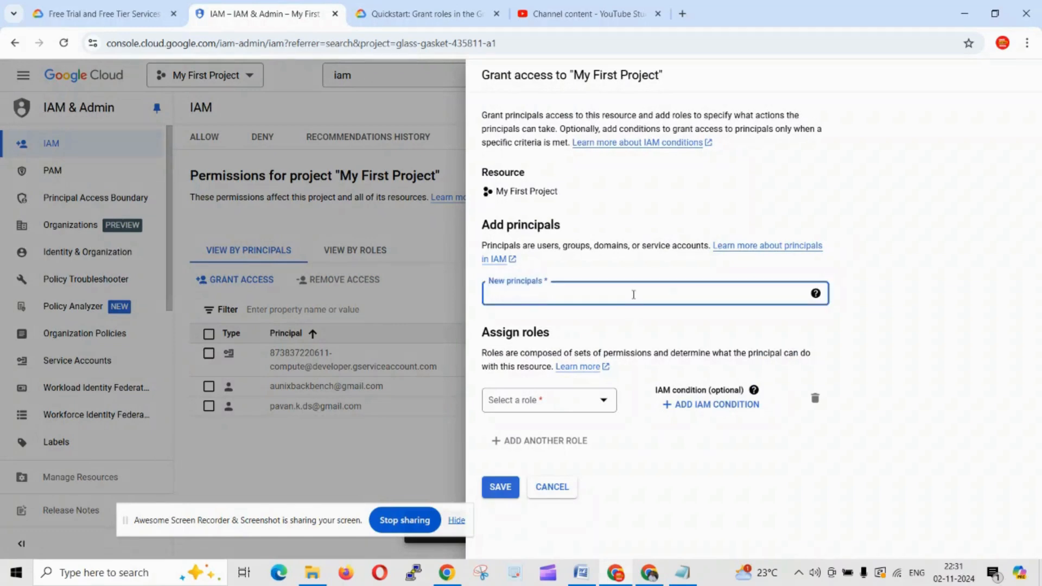
left_click(603, 401)
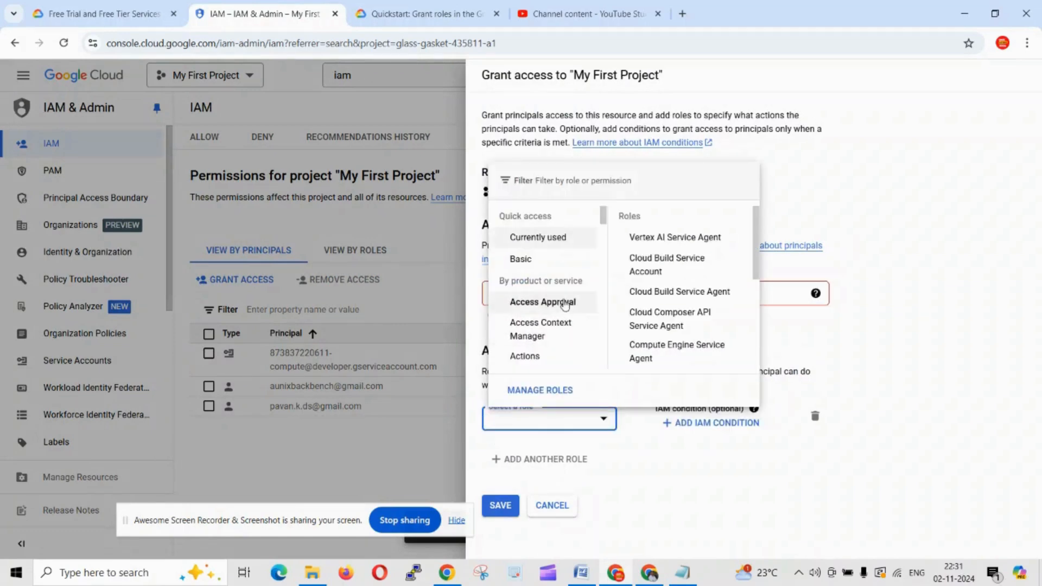
scroll(565, 314, "down", 2)
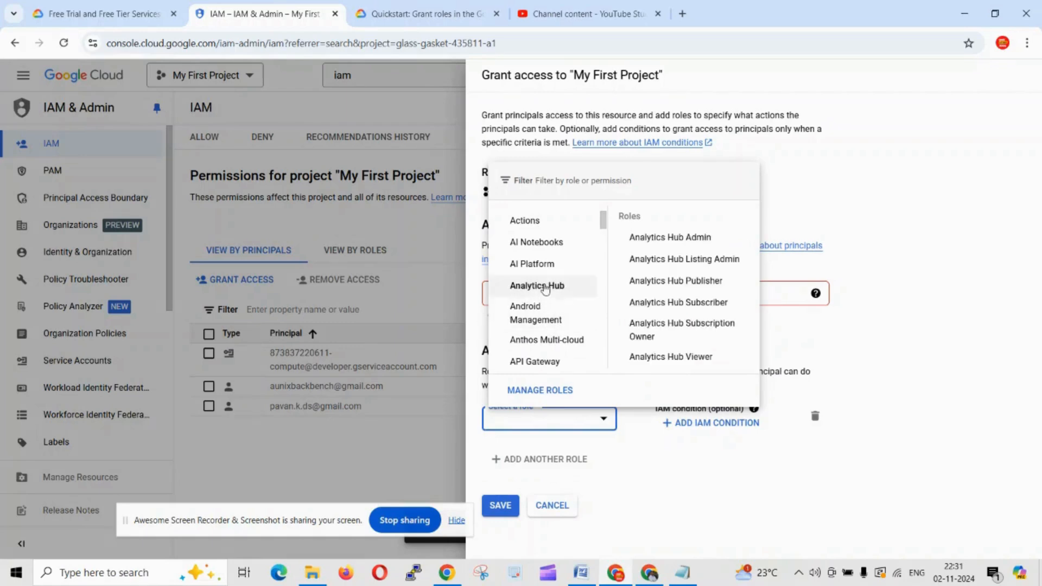
scroll(545, 288, "down", 1)
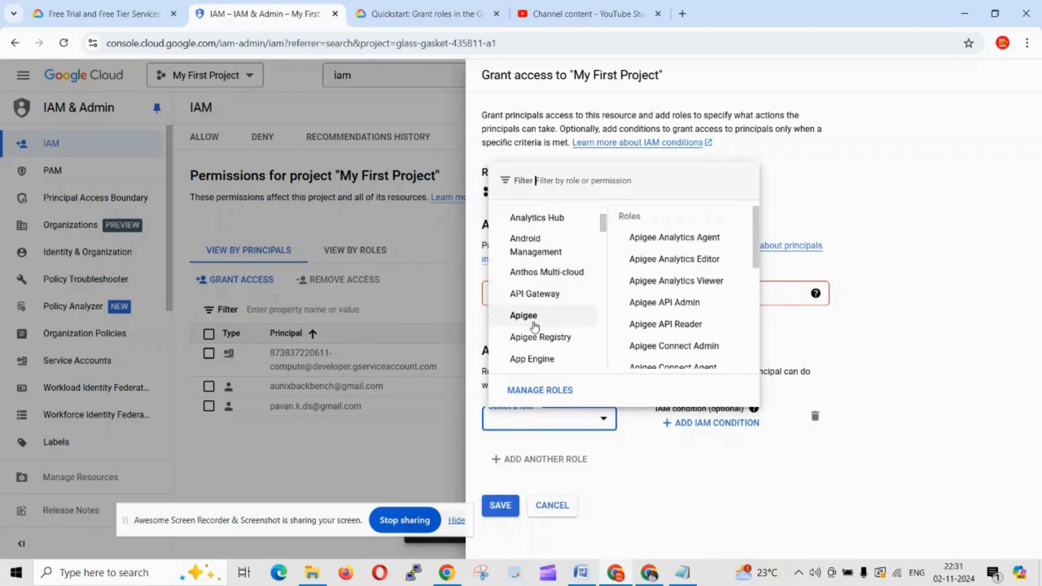
scroll(538, 304, "down", 1)
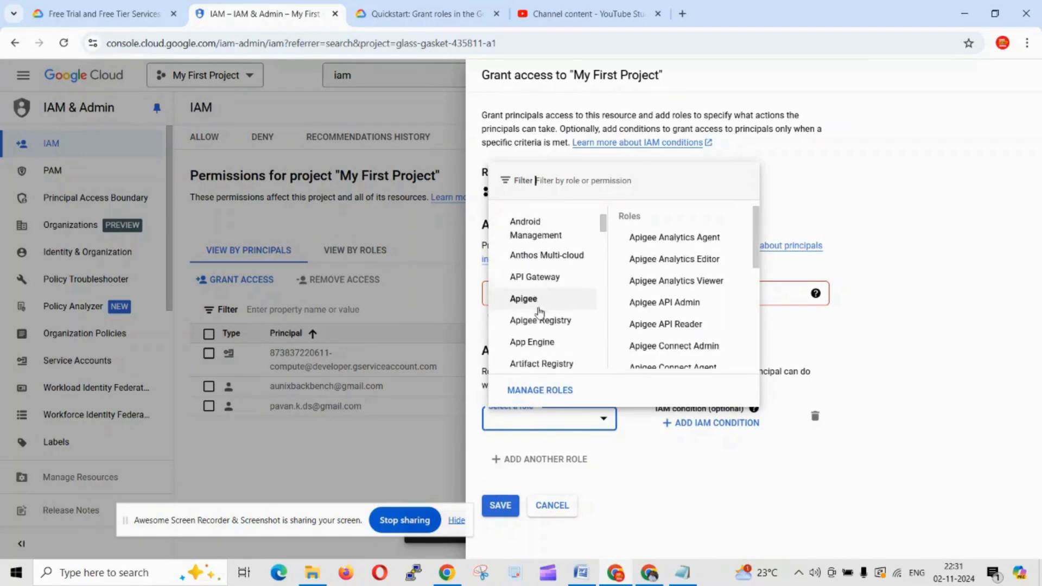
mouse_move(540, 299)
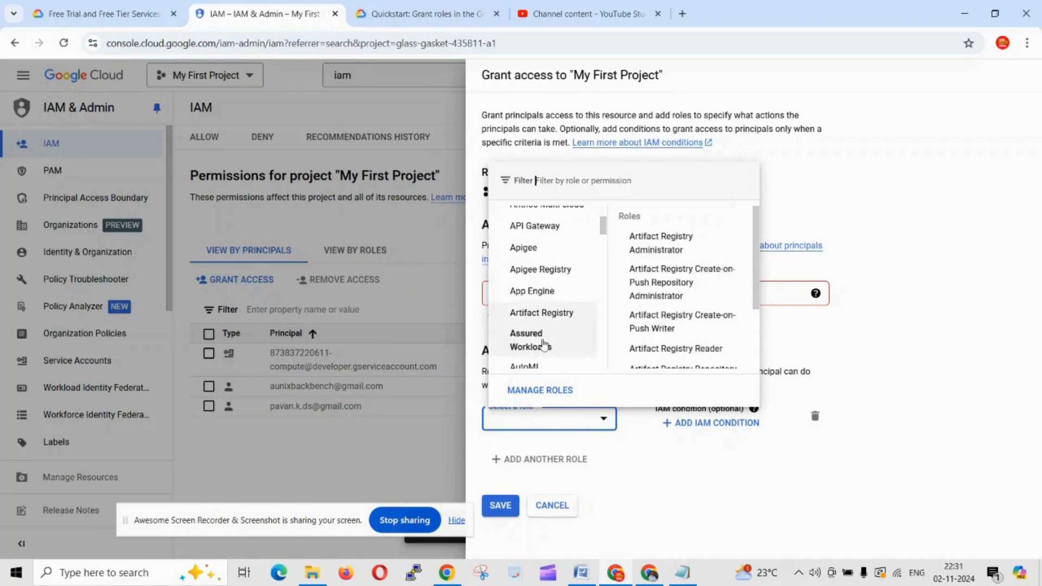
scroll(542, 342, "down", 1)
scroll(537, 308, "down", 2)
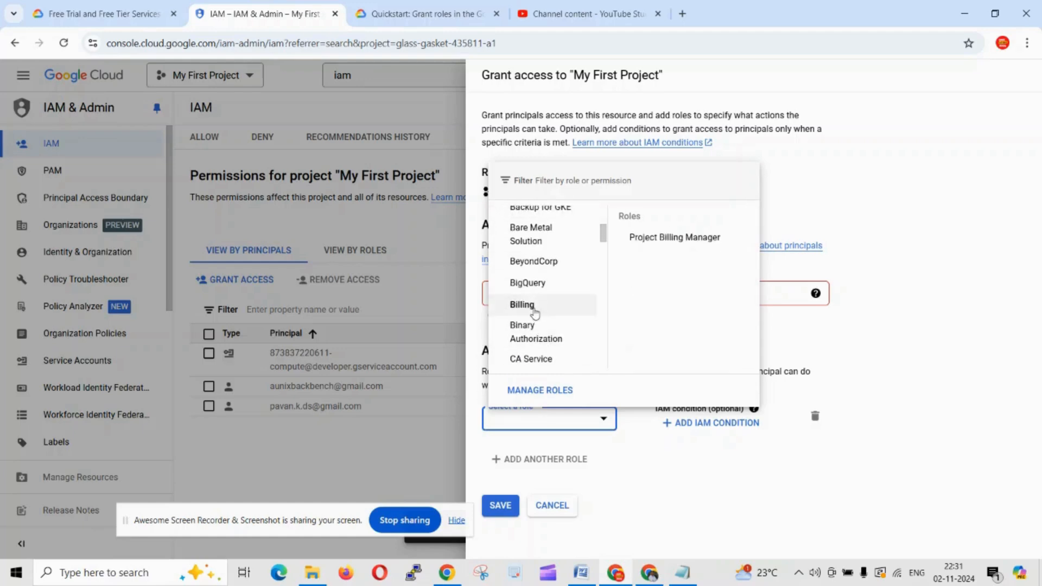
Step: Browse the Billing, Chat and Cloud Build roles and choose Cloud Build Editor
left_click(535, 312)
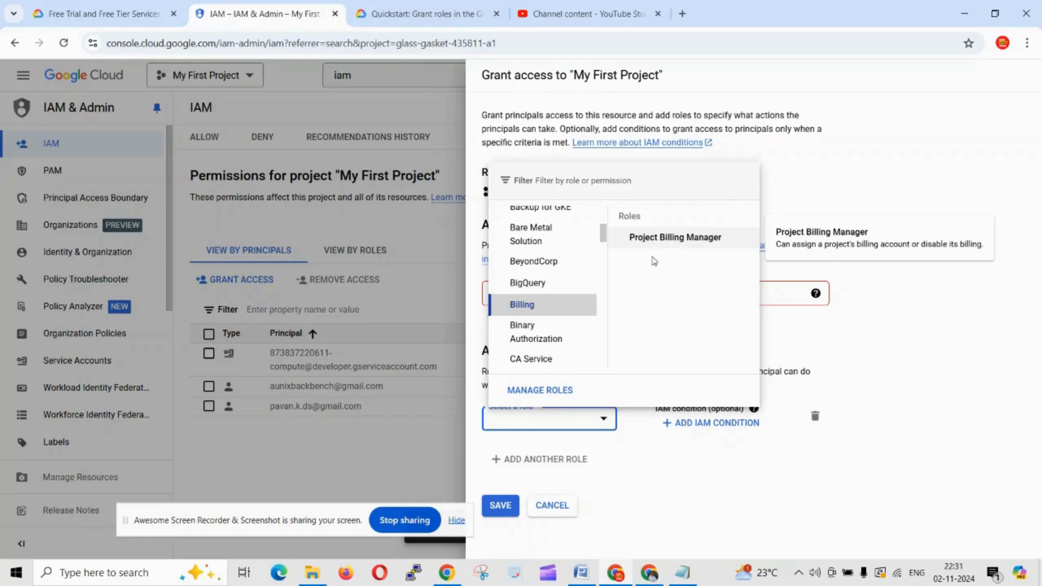
scroll(557, 330, "down", 1)
left_click(532, 350)
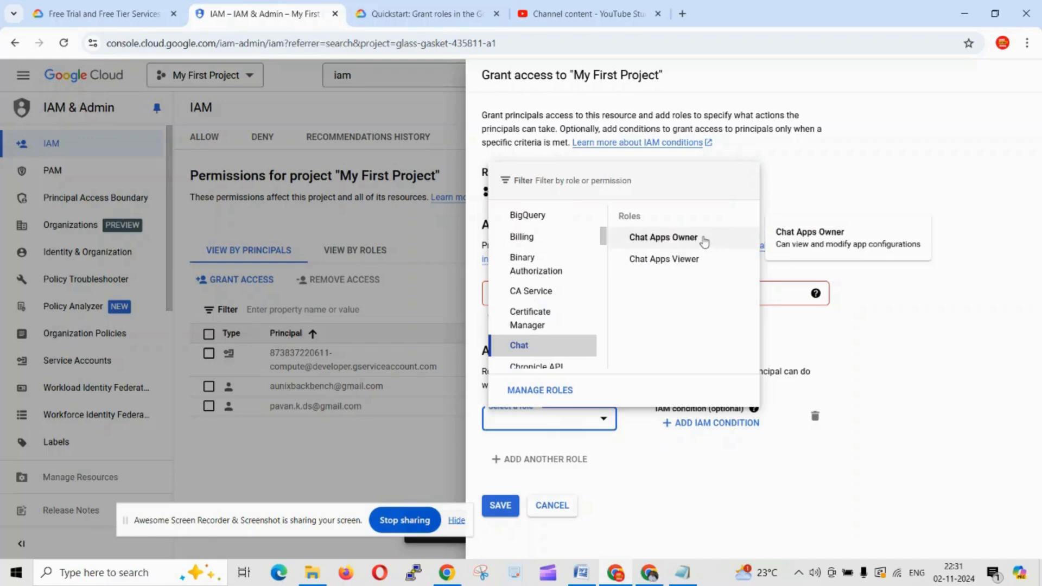
scroll(577, 304, "down", 2)
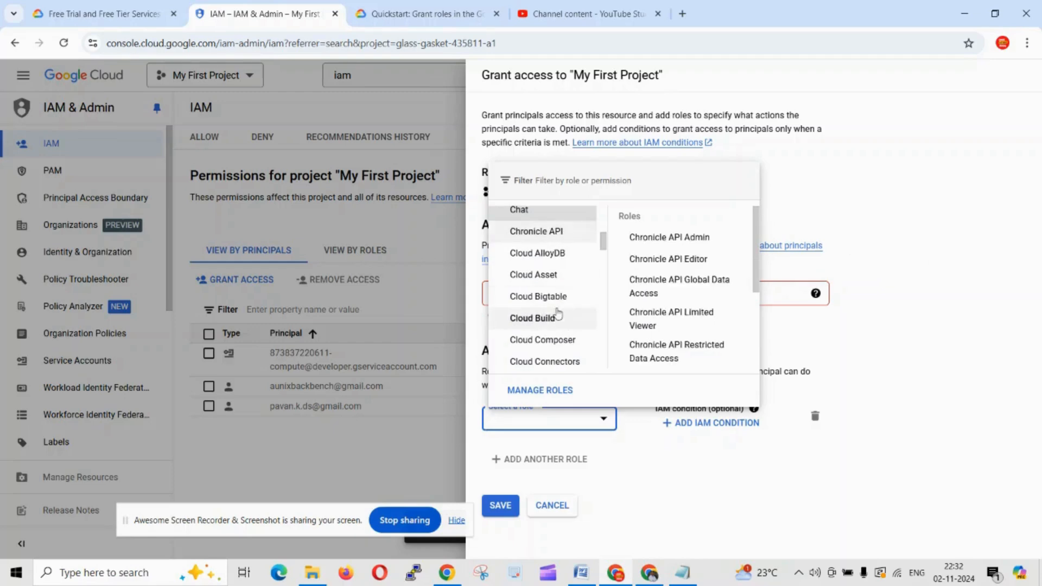
scroll(554, 313, "down", 1)
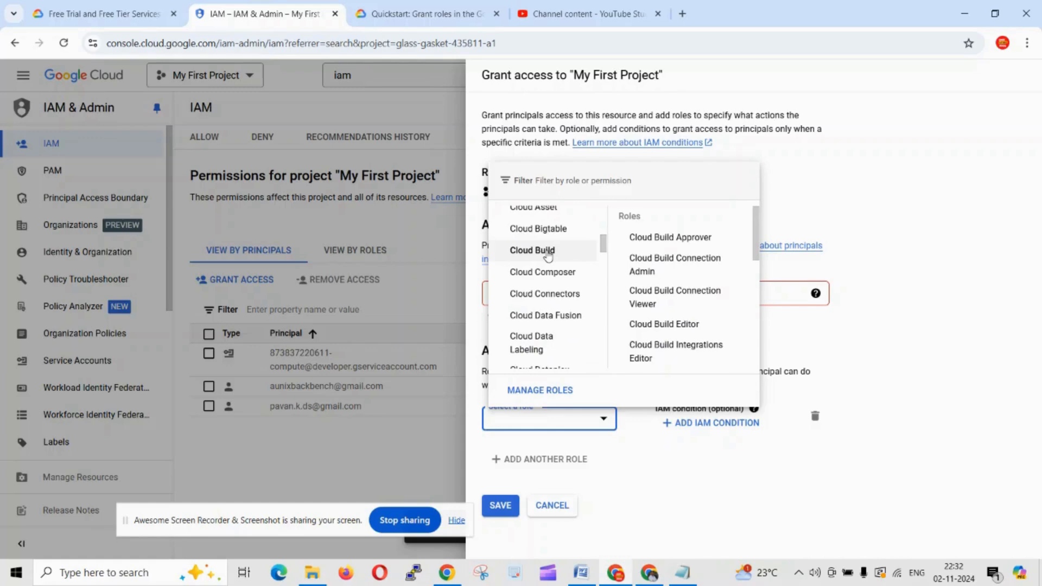
left_click(548, 254)
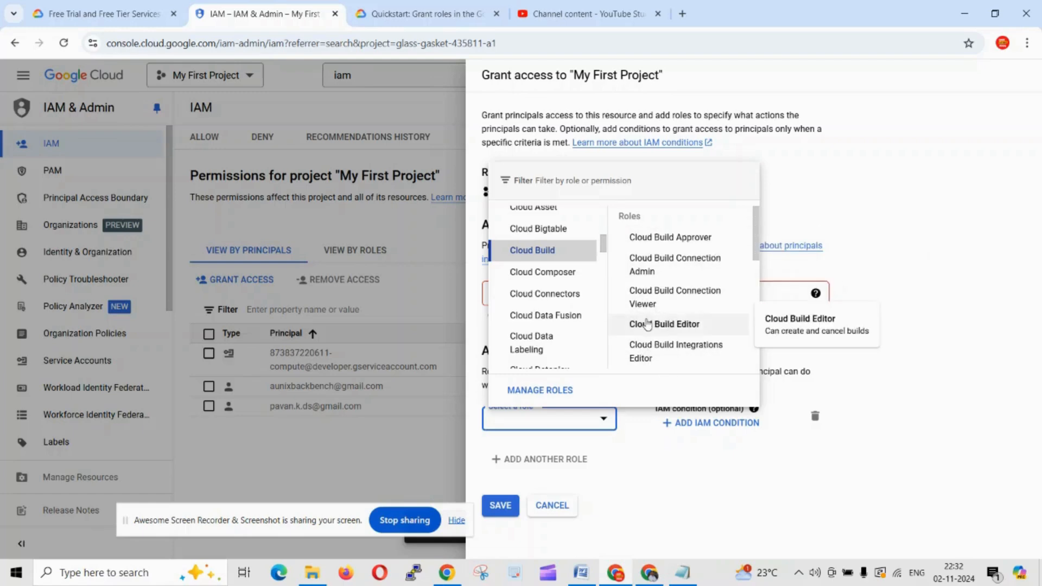
left_click(648, 325)
left_click(617, 292)
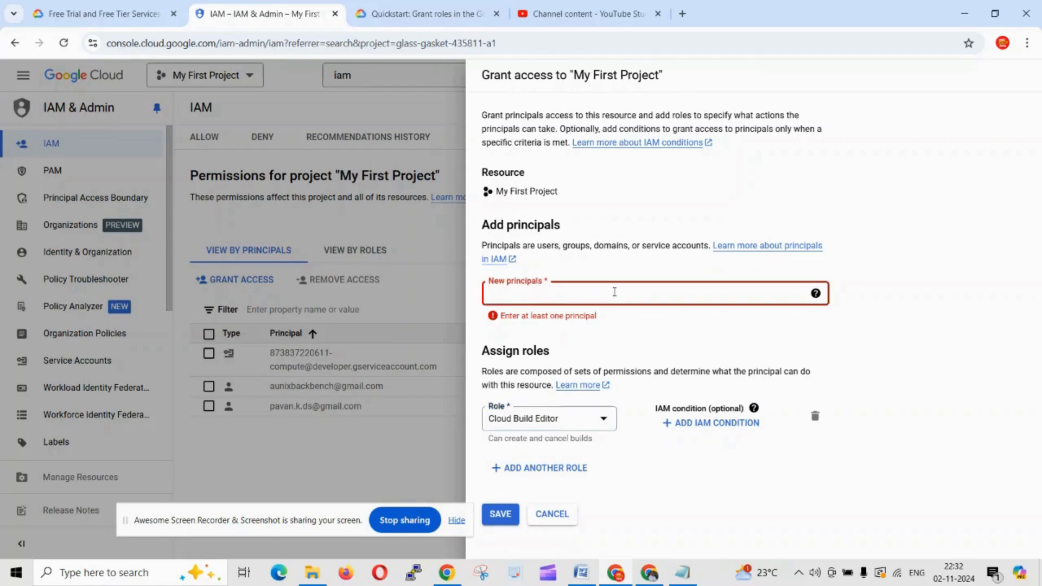
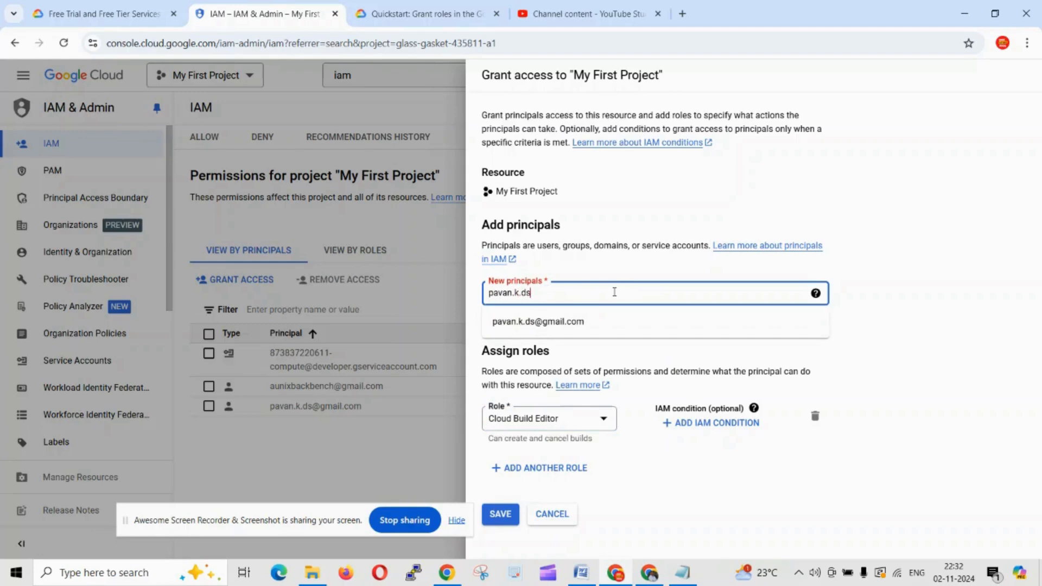
Step: Add the user's suggested Gmail account as principal and save the Cloud Build Editor grant
left_click(586, 322)
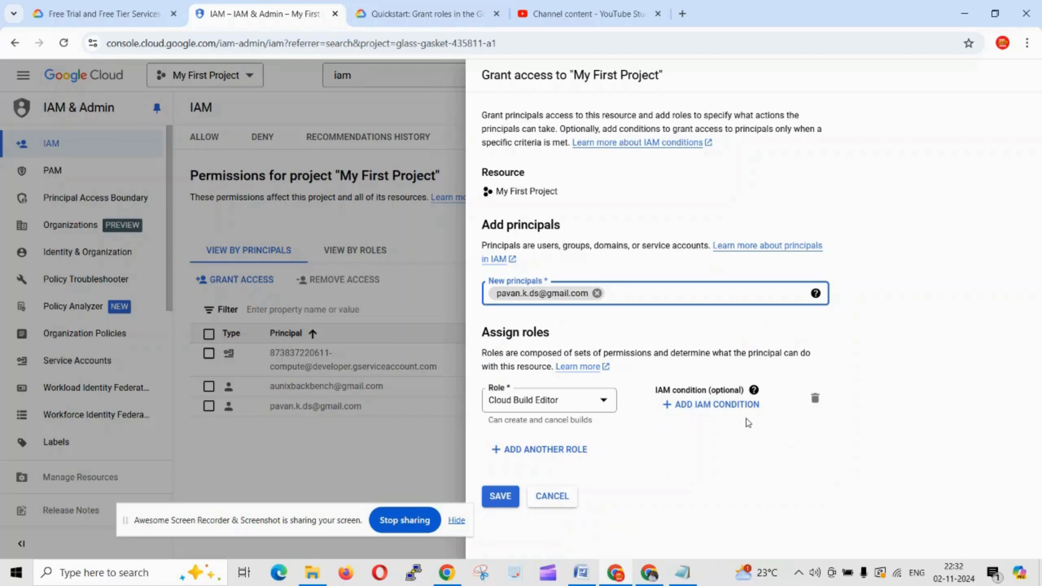
left_click(507, 498)
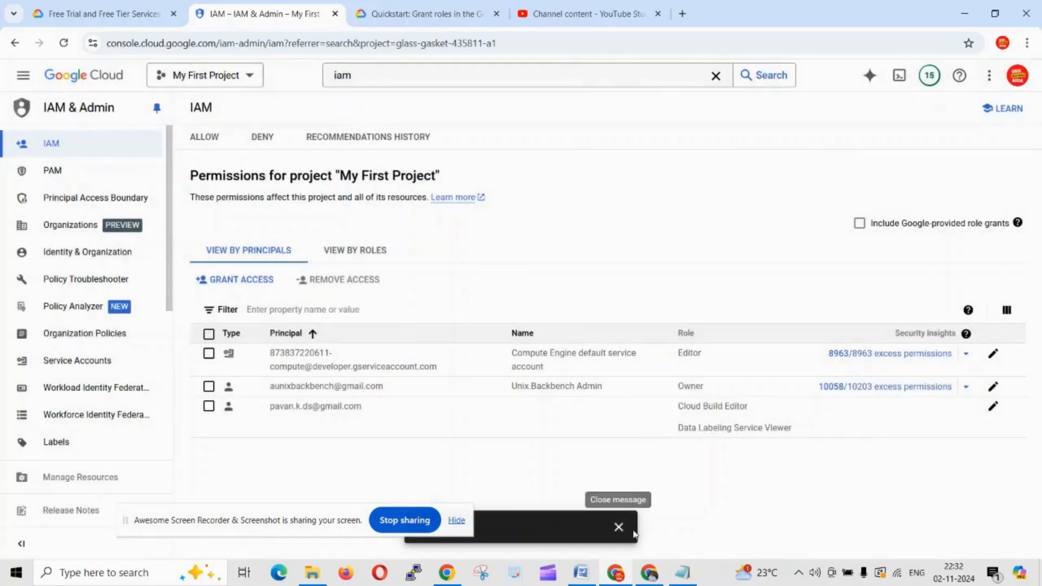
Step: Try removing both owner and added user, then dismiss the cannot-remove-all-owners warning
left_click(209, 388)
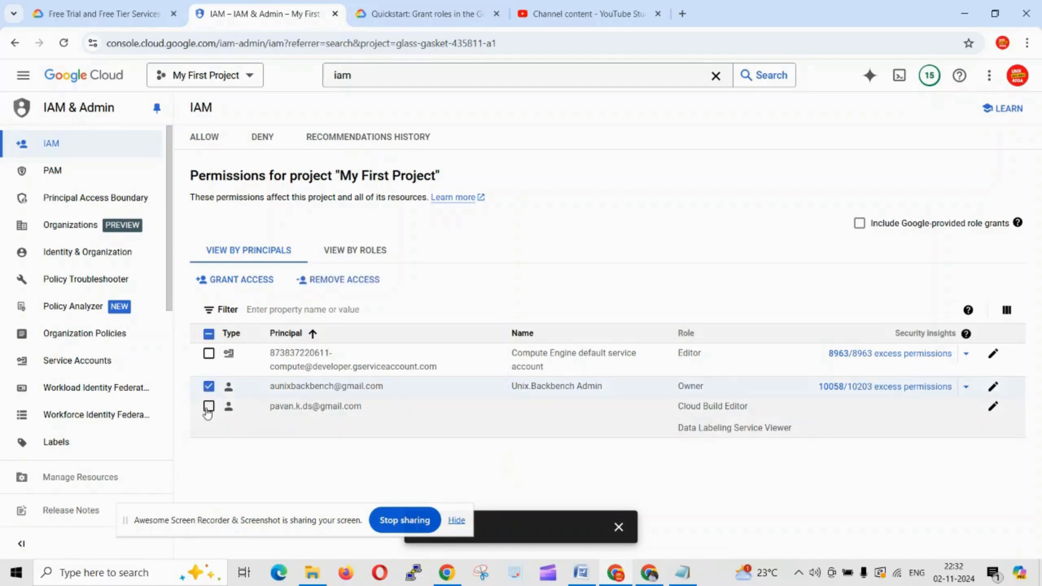
left_click(209, 407)
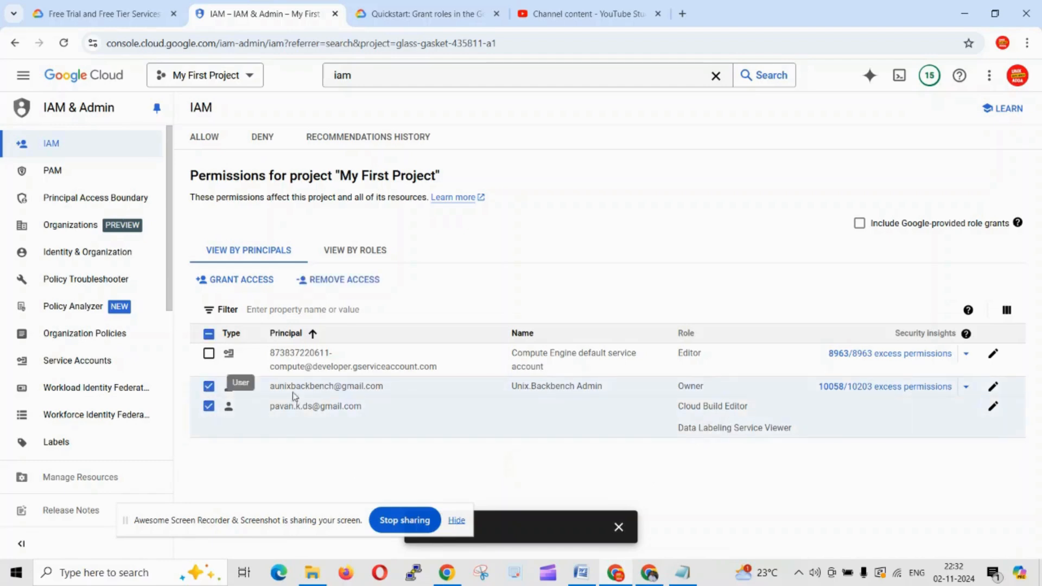
left_click(345, 280)
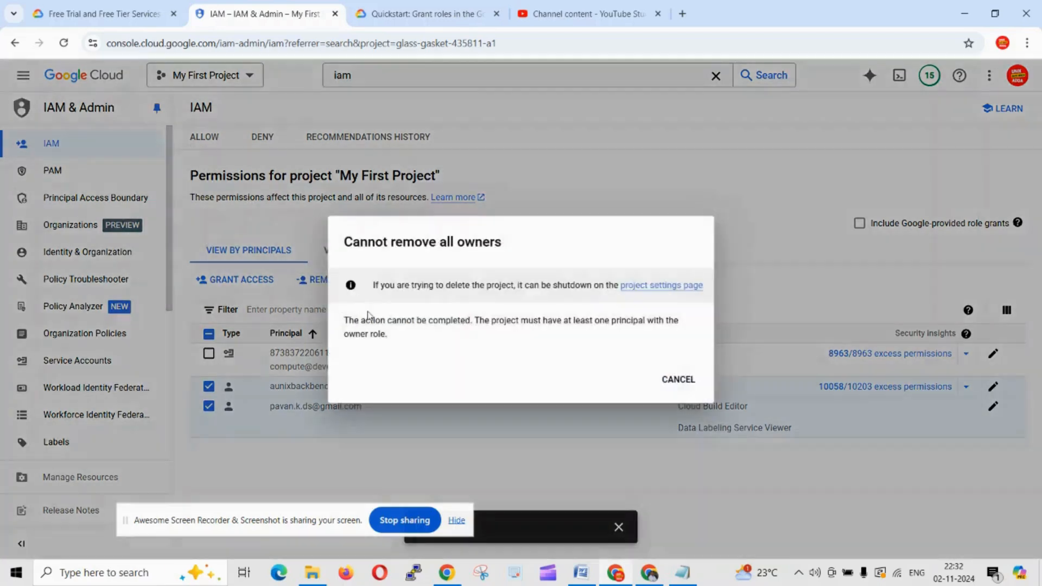
left_click(674, 380)
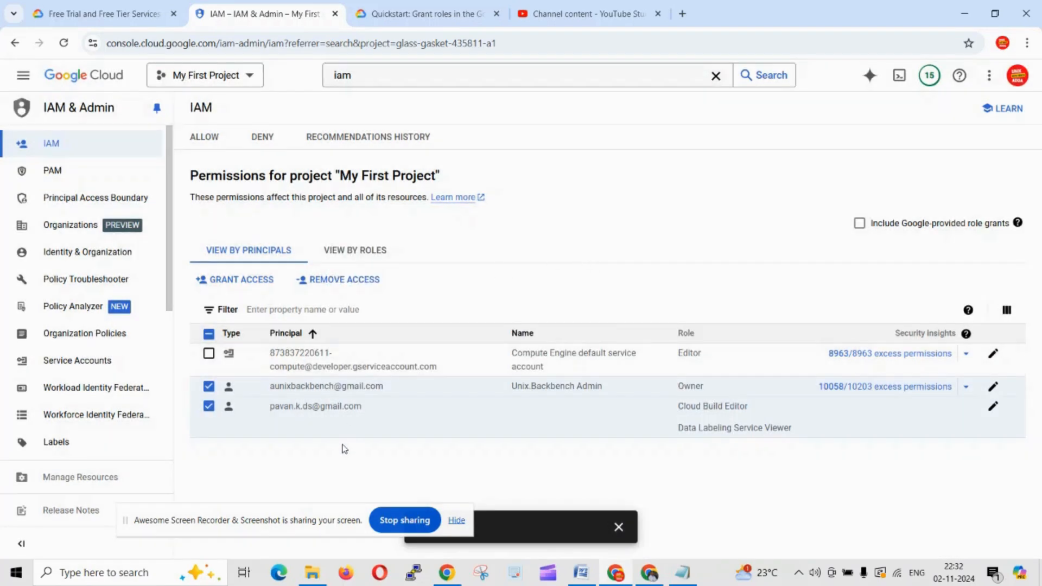
Step: Remove only the added user's access, leaving the two original principals, then start Cloud Shell
left_click_drag(380, 410, 295, 408)
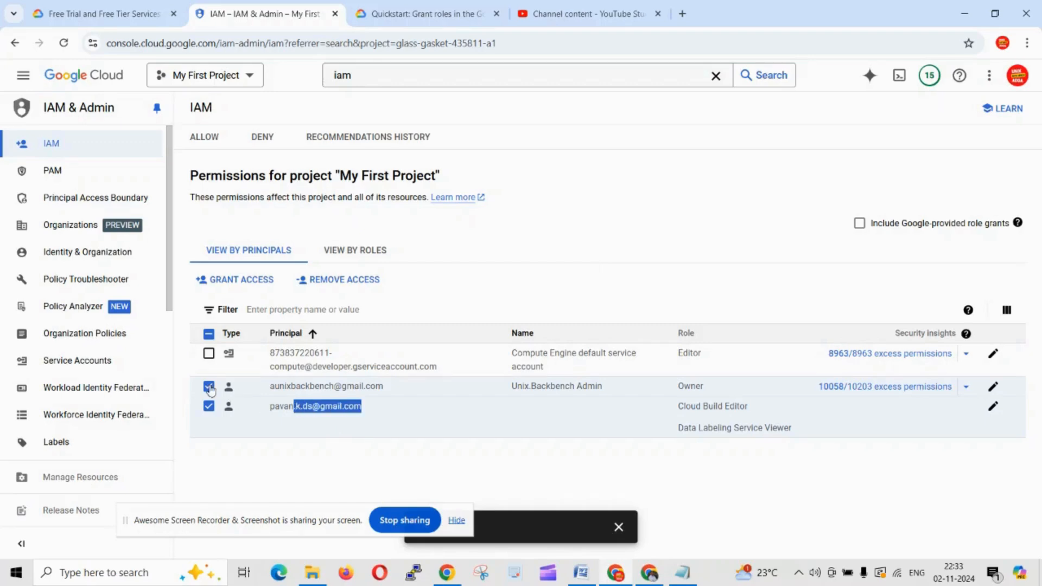
left_click(209, 387)
left_click(337, 281)
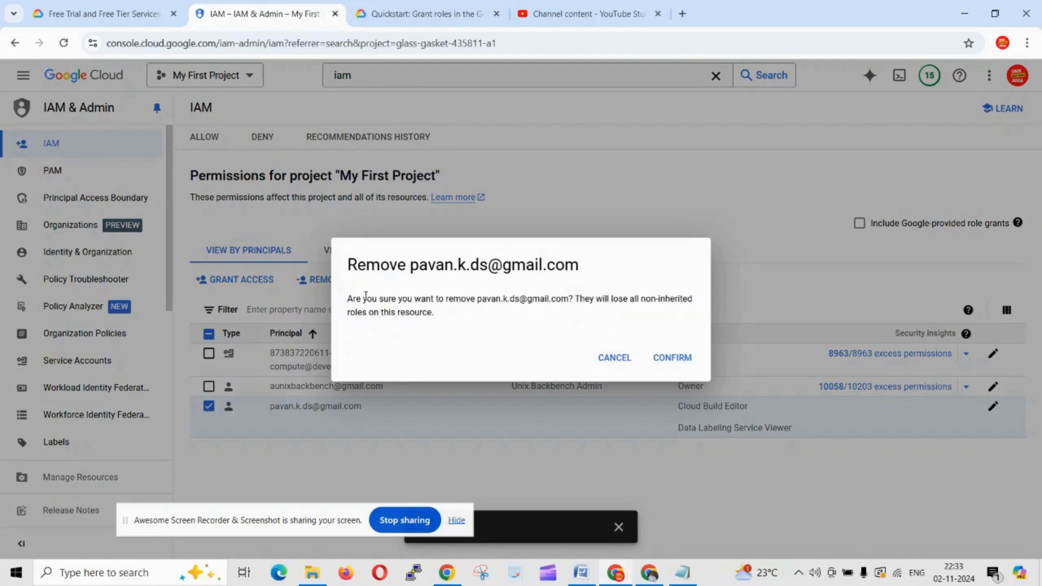
left_click_drag(356, 296, 515, 321)
left_click(672, 359)
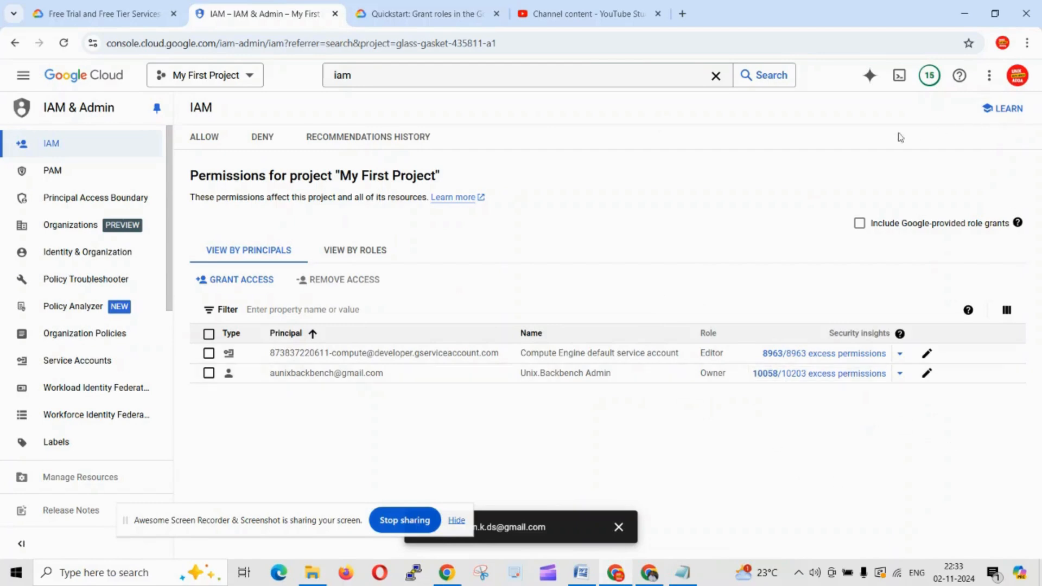
left_click(899, 75)
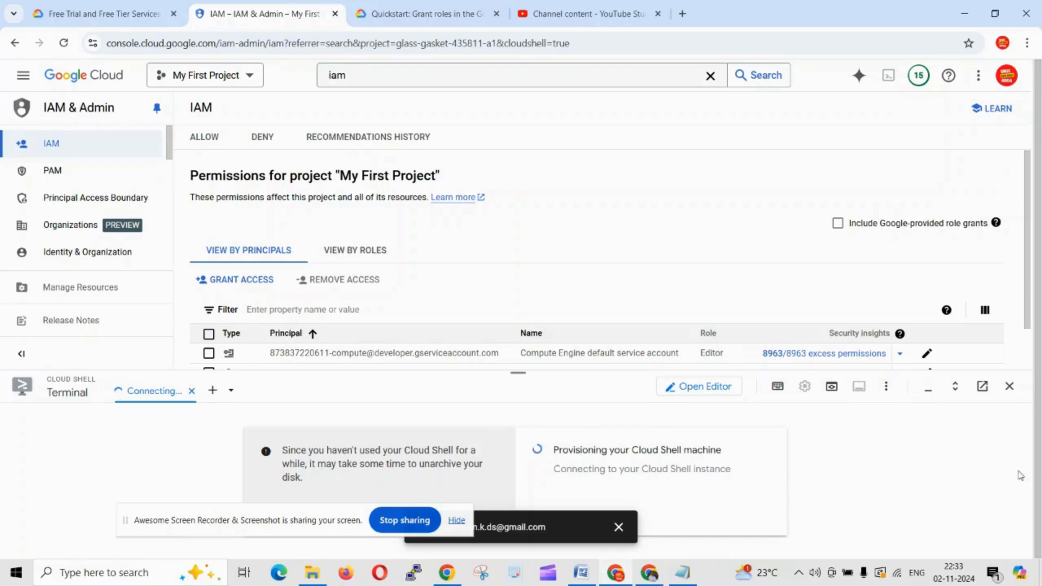
left_click(1010, 386)
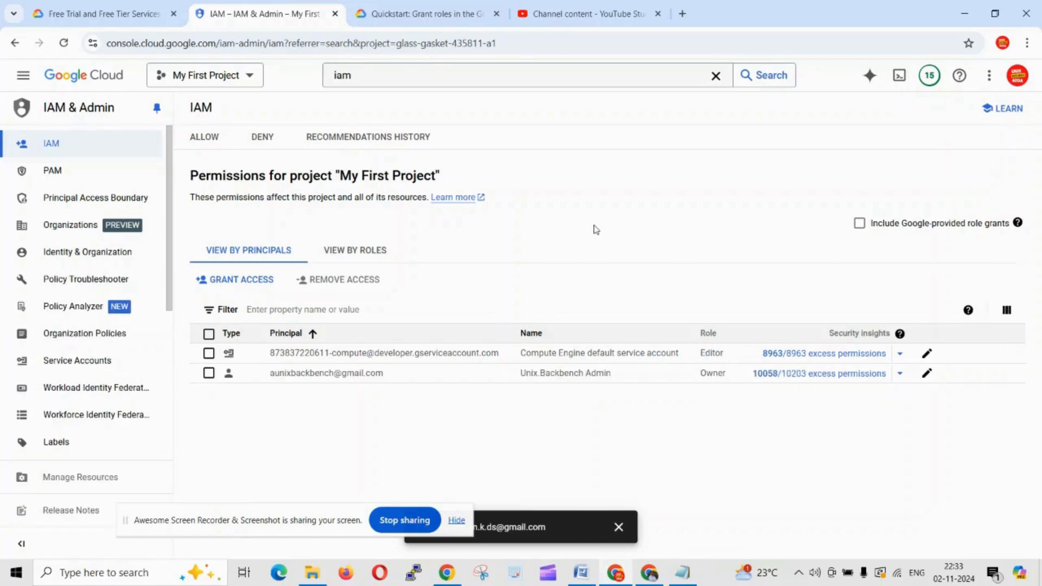